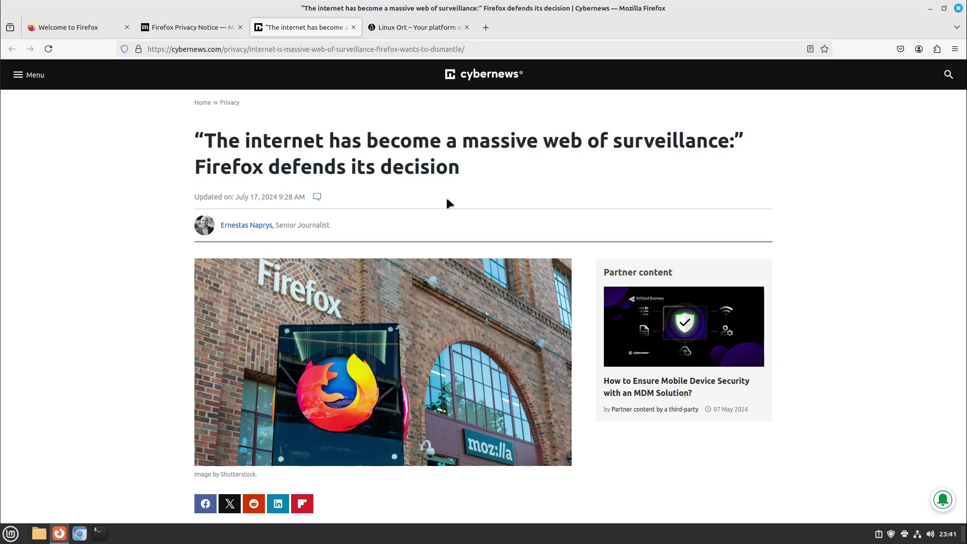
Select the phrase 'improve privacy for everyone' in the Cybernews Firefox article, then scroll back up
scroll(445, 203, "down", 8)
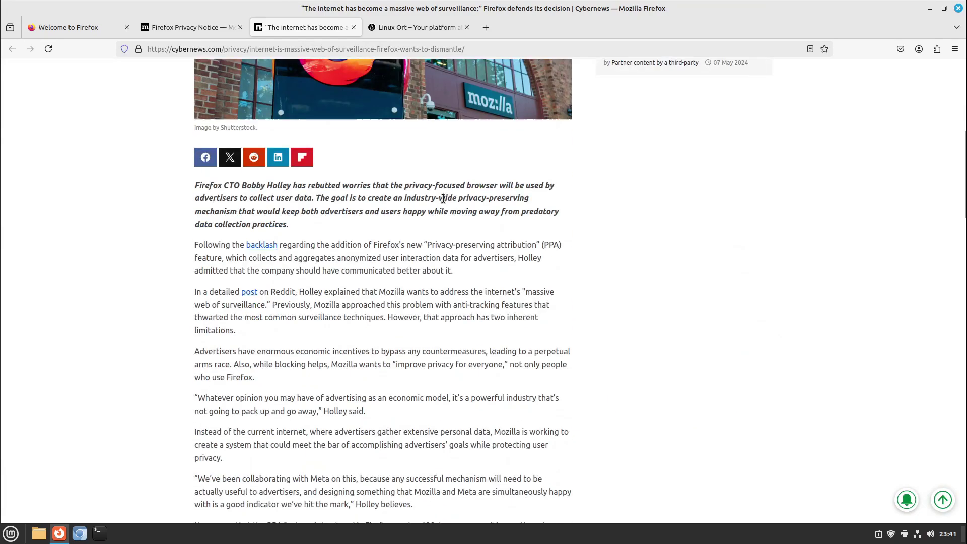
left_click_drag(394, 308, 501, 309)
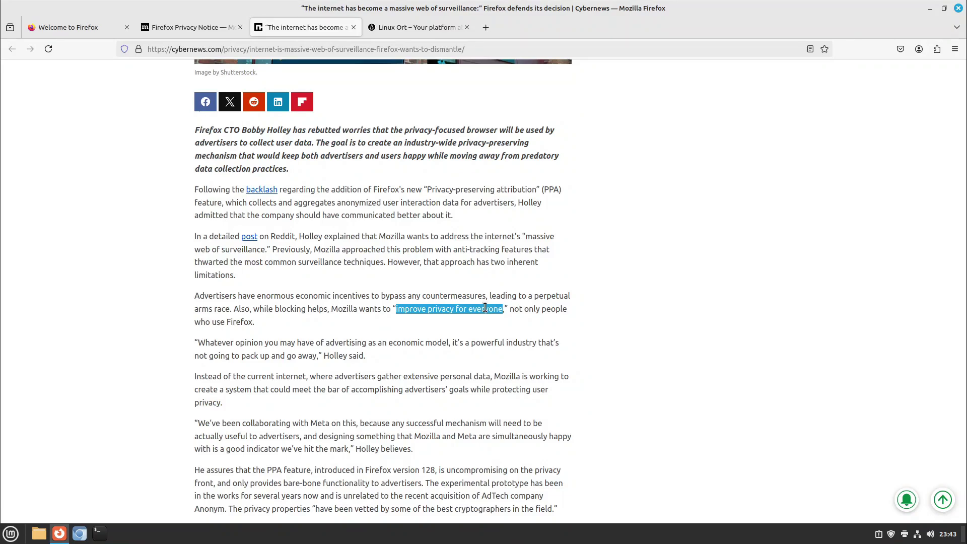
scroll(455, 321, "down", 2)
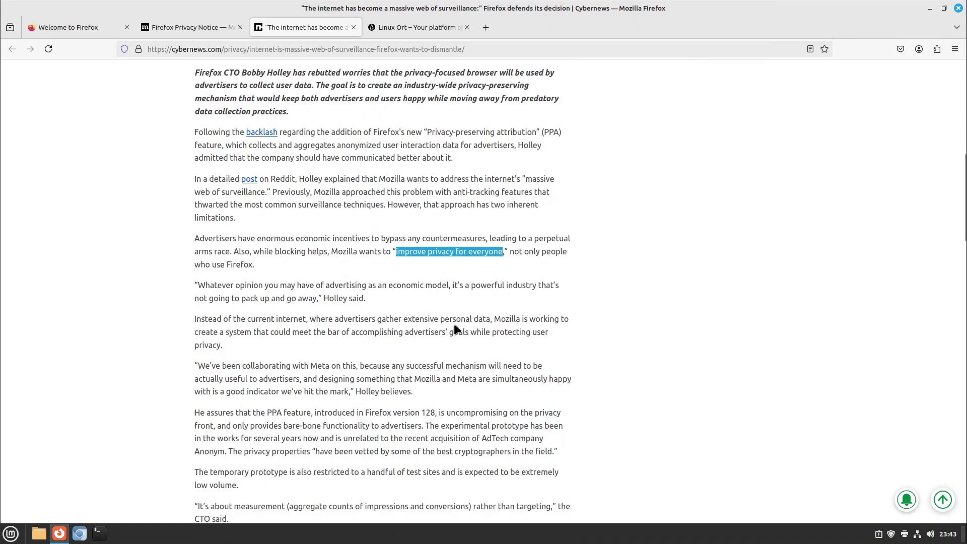
scroll(454, 325, "up", 12)
scroll(453, 323, "down", 6)
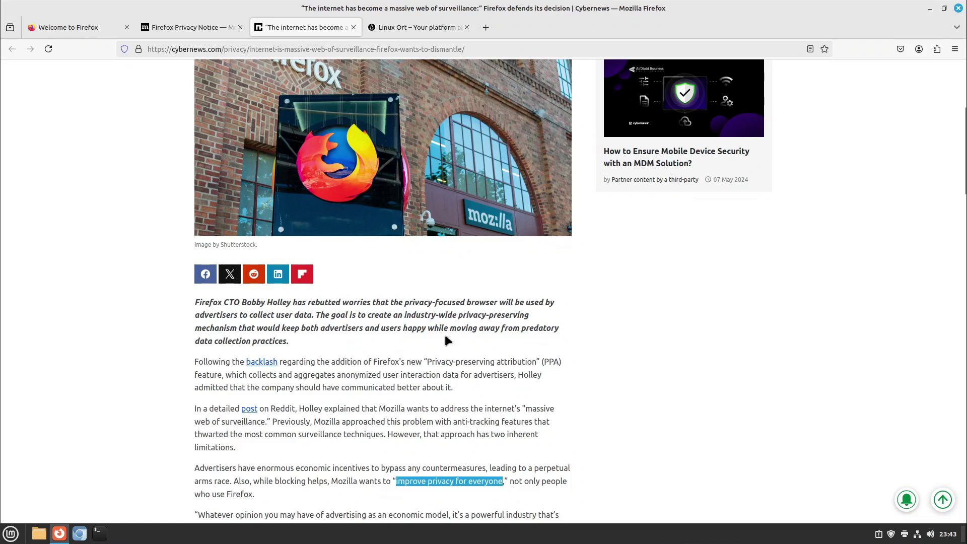
scroll(445, 340, "up", 3)
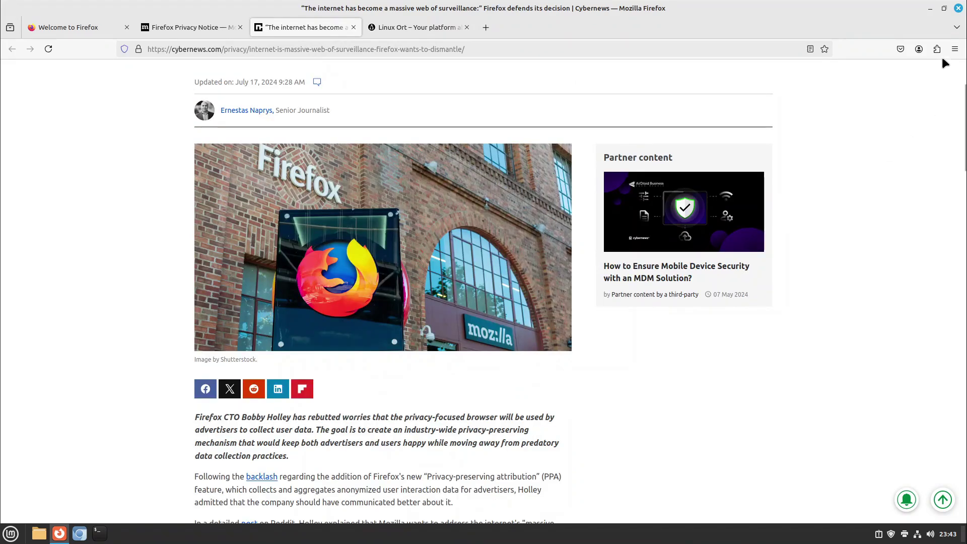
Go to Settings > Privacy & Security and scroll down to Firefox Data Collection and Use
left_click(955, 49)
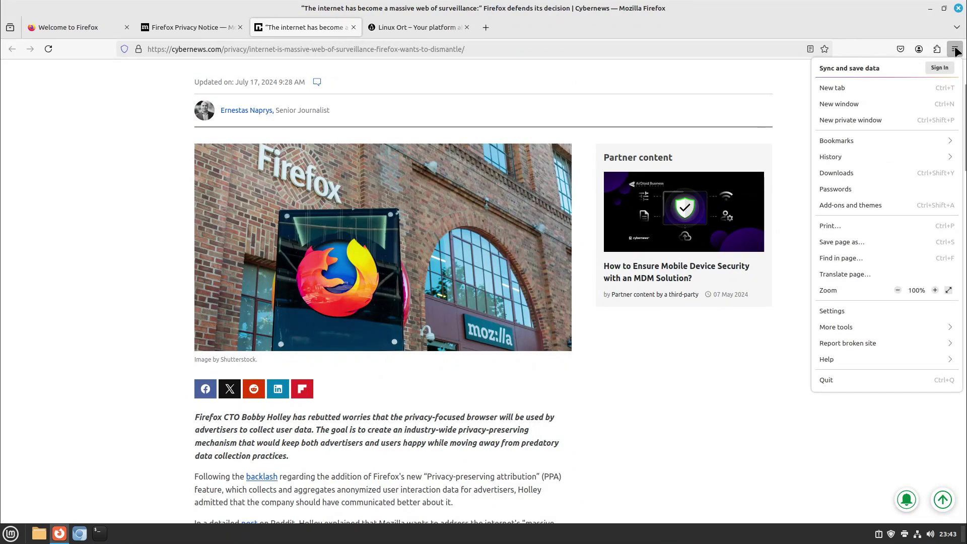
left_click(852, 309)
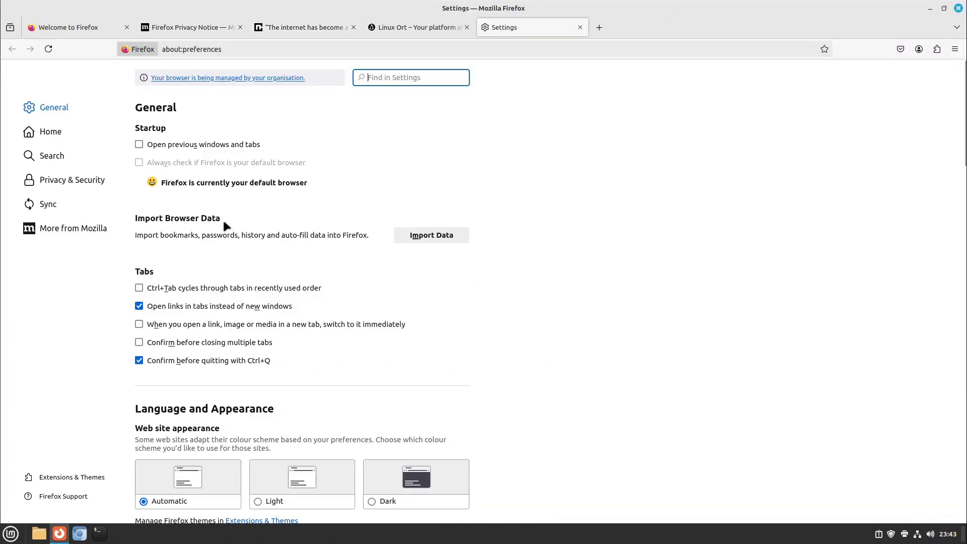
left_click(85, 179)
scroll(498, 271, "down", 15)
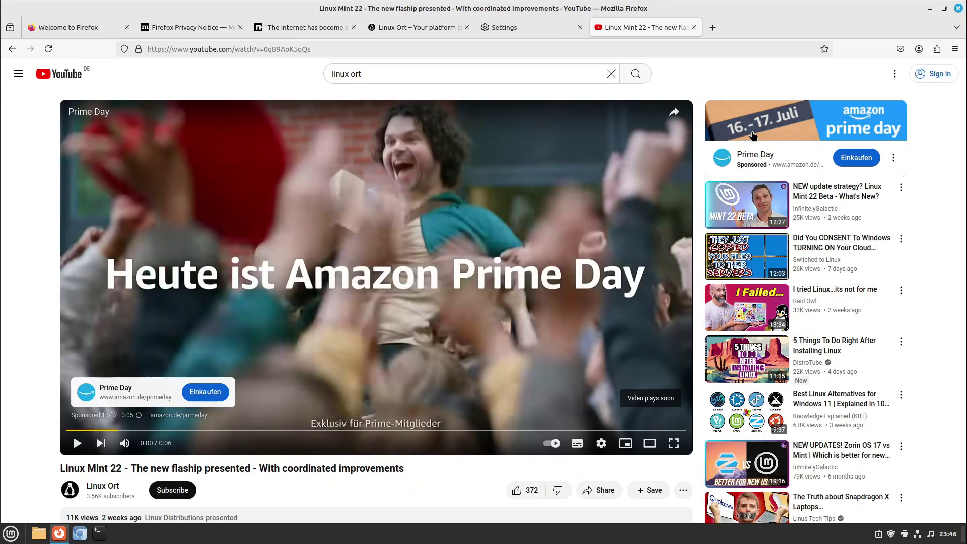
Switch back to the Cybernews article tab about Firefox
left_click(296, 32)
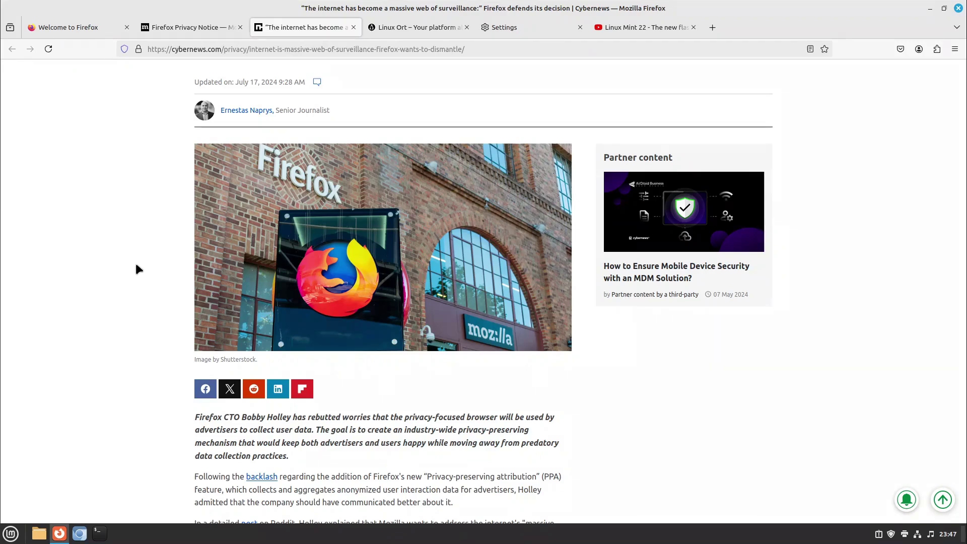
In the Settings tab, uncheck technical and interaction data sharing, studies, and privacy-preserving ad measurement
left_click(551, 26)
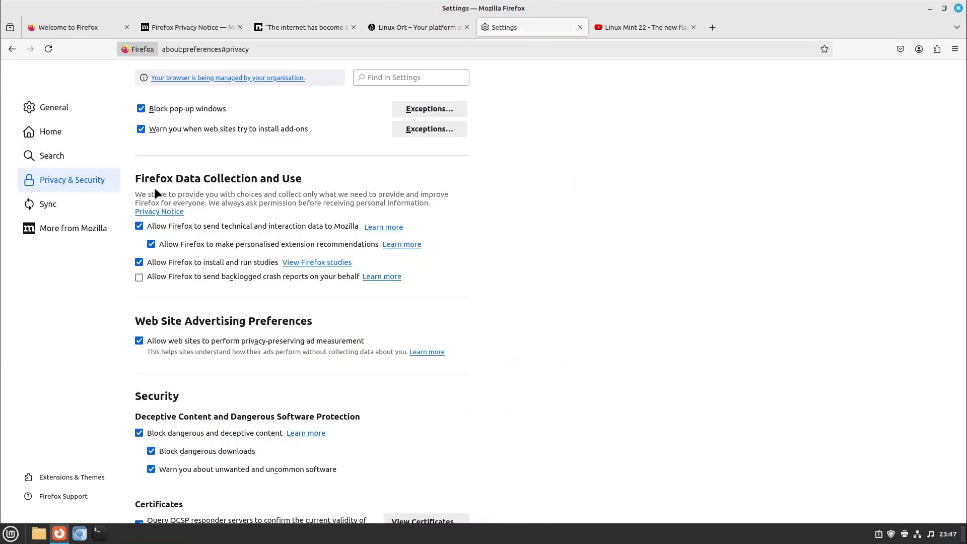
scroll(191, 293, "down", 3)
scroll(190, 299, "up", 3)
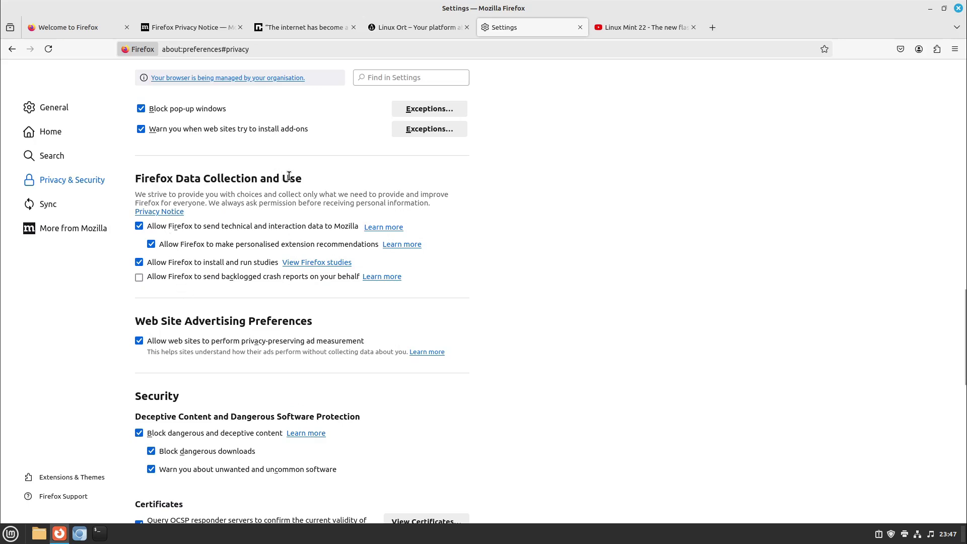
left_click(139, 227)
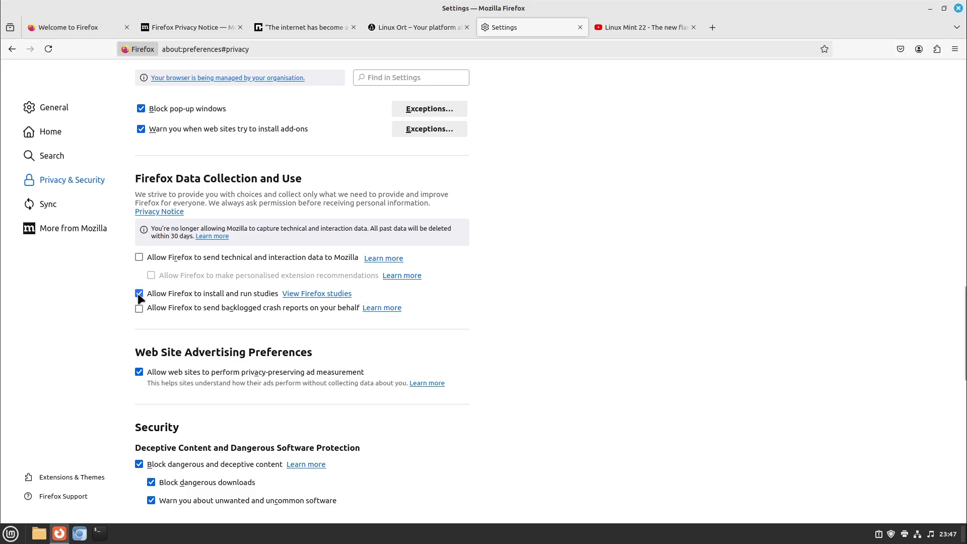
left_click(139, 294)
left_click(138, 372)
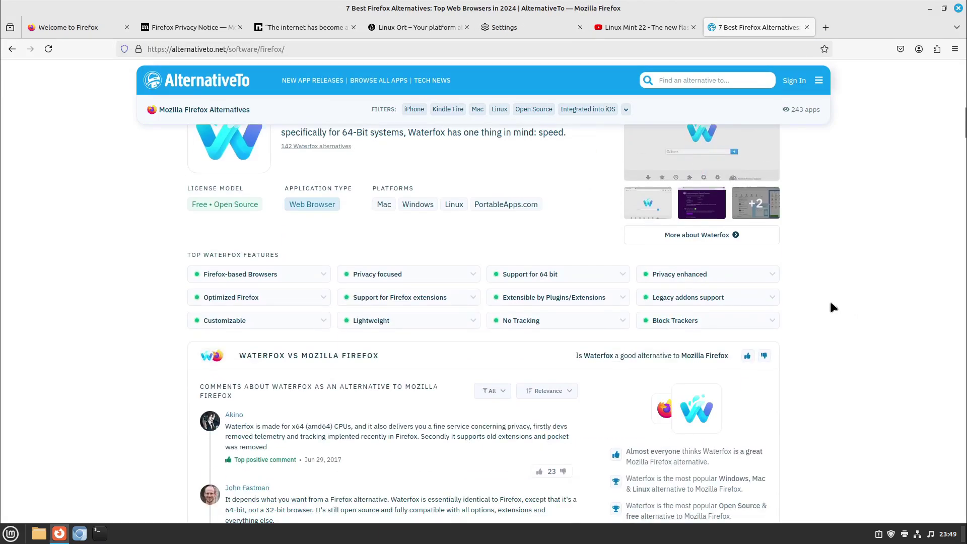
Scroll up the AlternativeTo Firefox alternatives page to the Waterfox entry
scroll(830, 307, "up", 2)
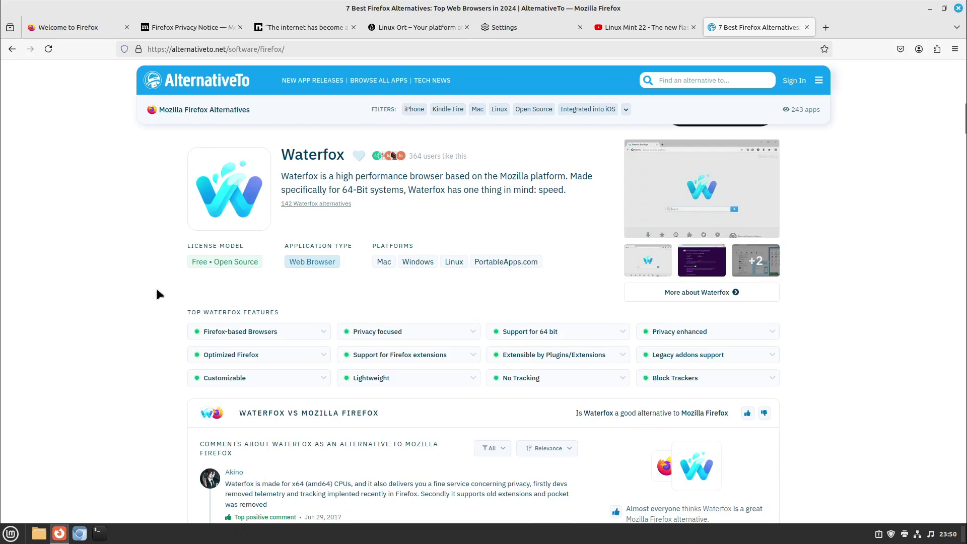
Scroll down past the Waterfox comments to the Brave entry
scroll(157, 294, "down", 3)
scroll(156, 294, "down", 10)
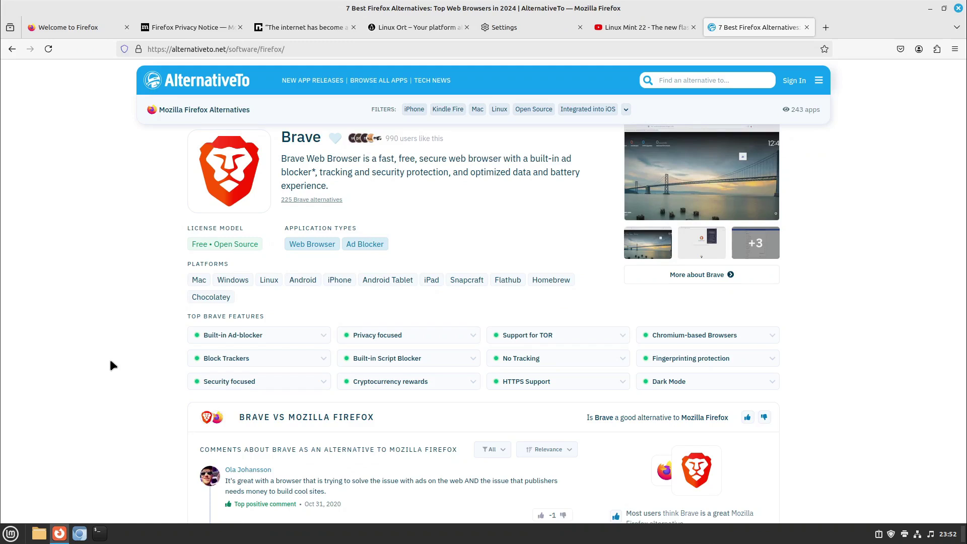
Scroll down to Vivaldi and select 'Proprietary' in its License Model badge
scroll(116, 357, "down", 5)
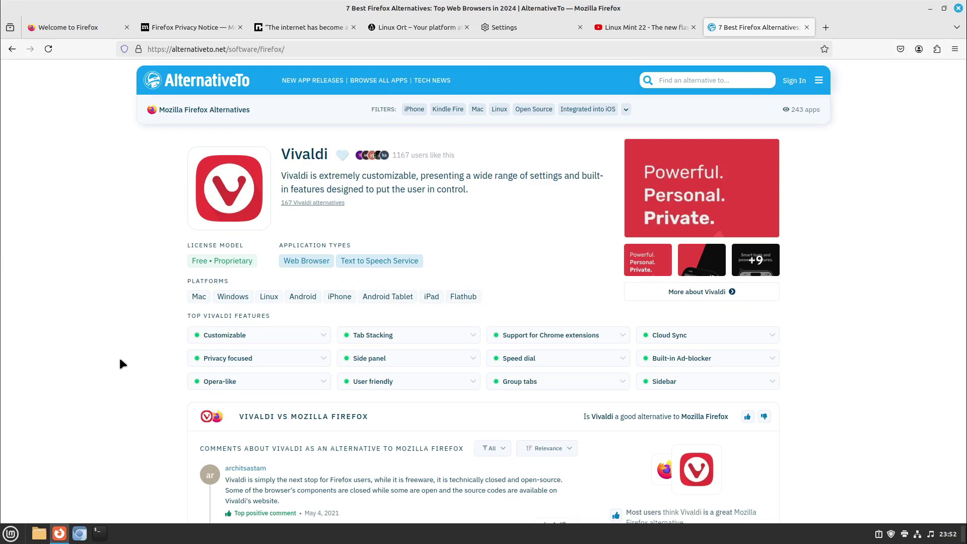
left_click_drag(230, 259, 255, 259)
Scroll past the Vivaldi and Pale Moon entries down to Chromium
scroll(100, 354, "down", 15)
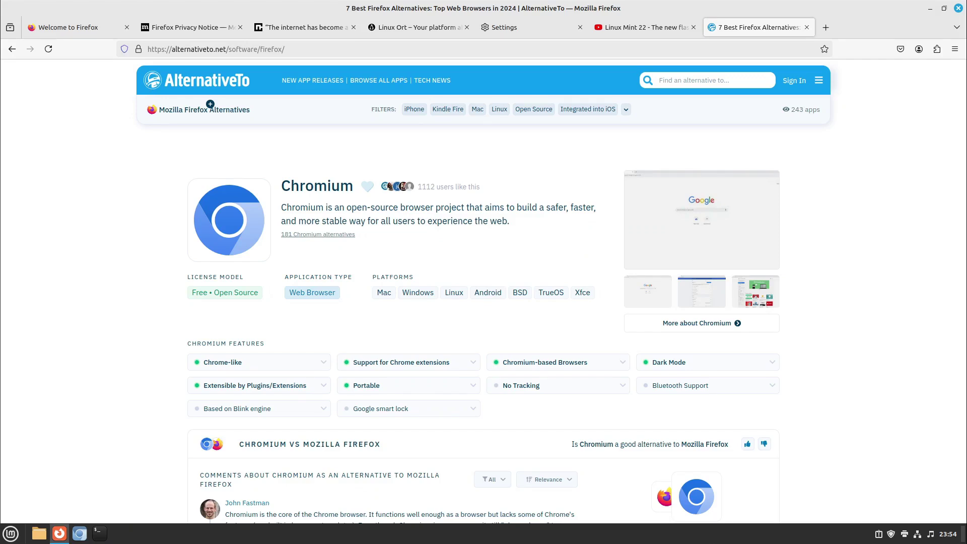
scroll(156, 368, "down", 1)
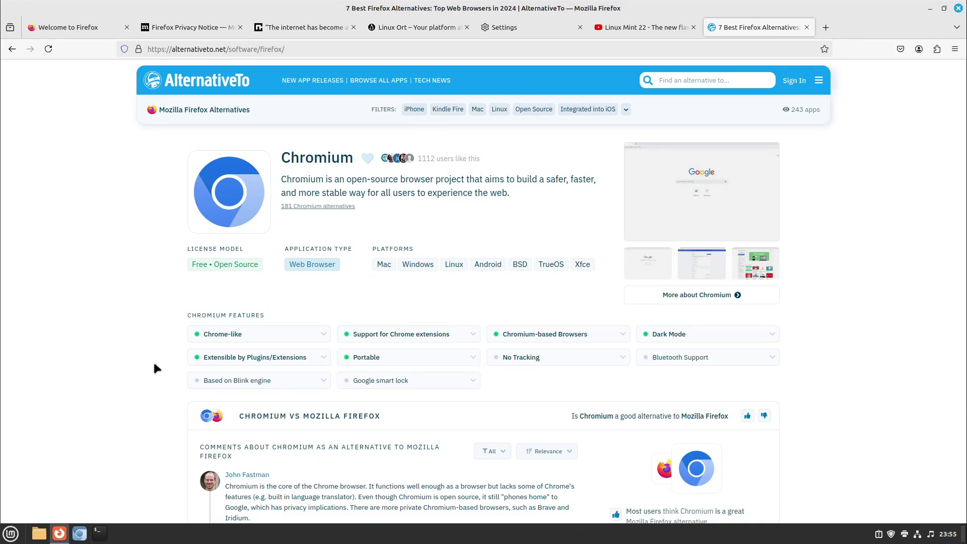
Scroll the Firefox alternatives list to find the LibreWolf entry
scroll(152, 359, "down", 15)
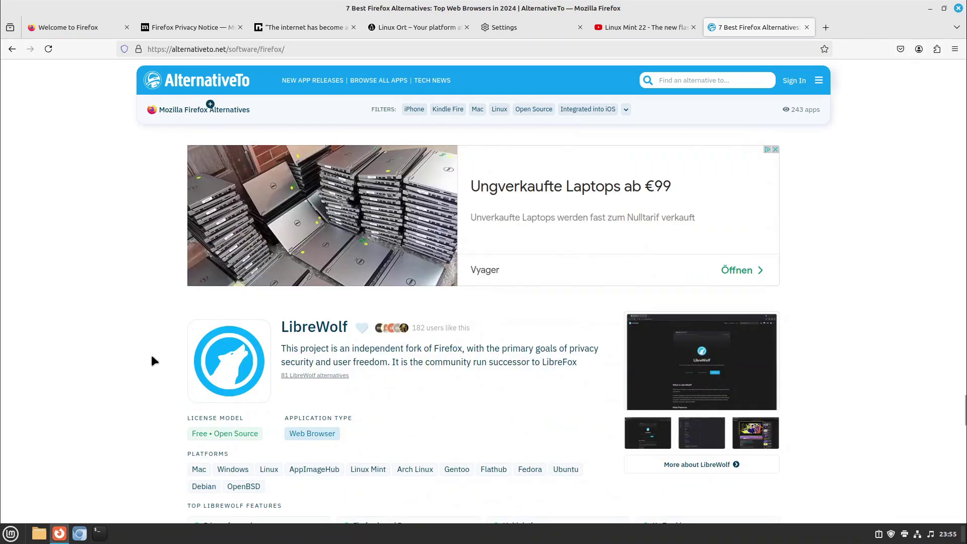
scroll(152, 357, "up", 3)
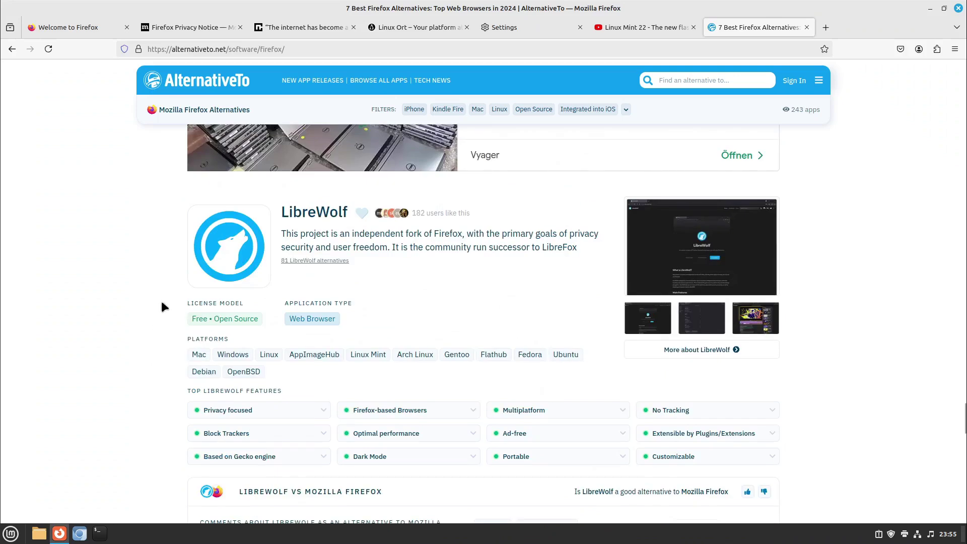
scroll(156, 267, "down", 17)
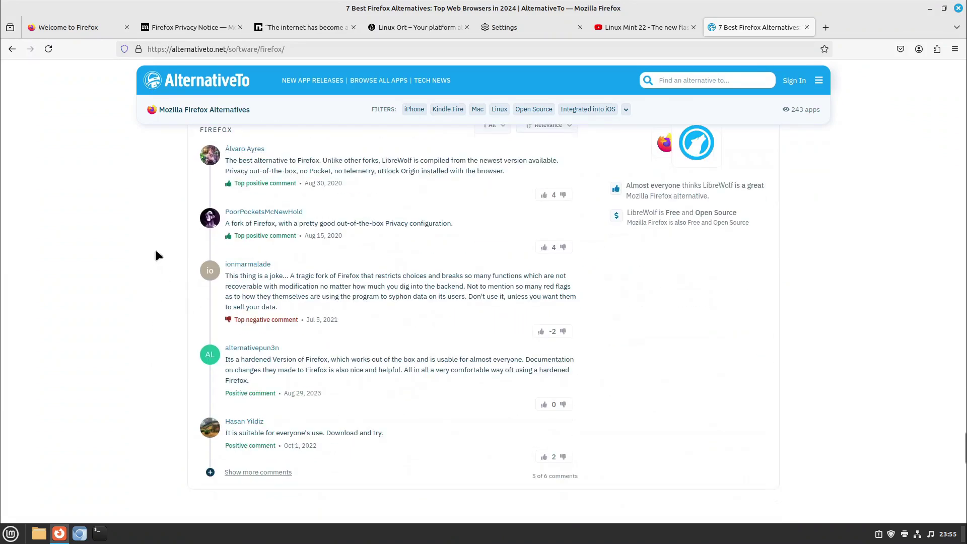
scroll(156, 252, "up", 15)
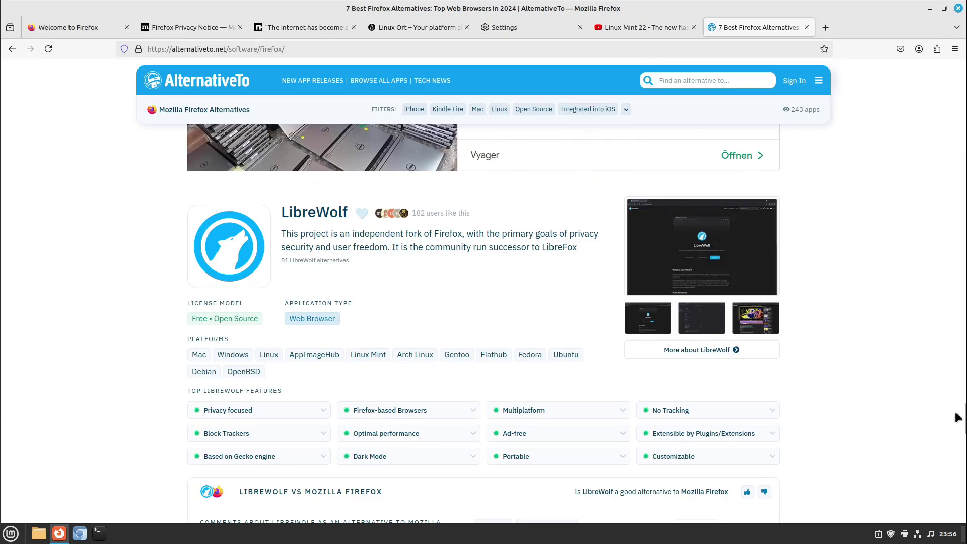
left_click_drag(957, 413, 907, 174)
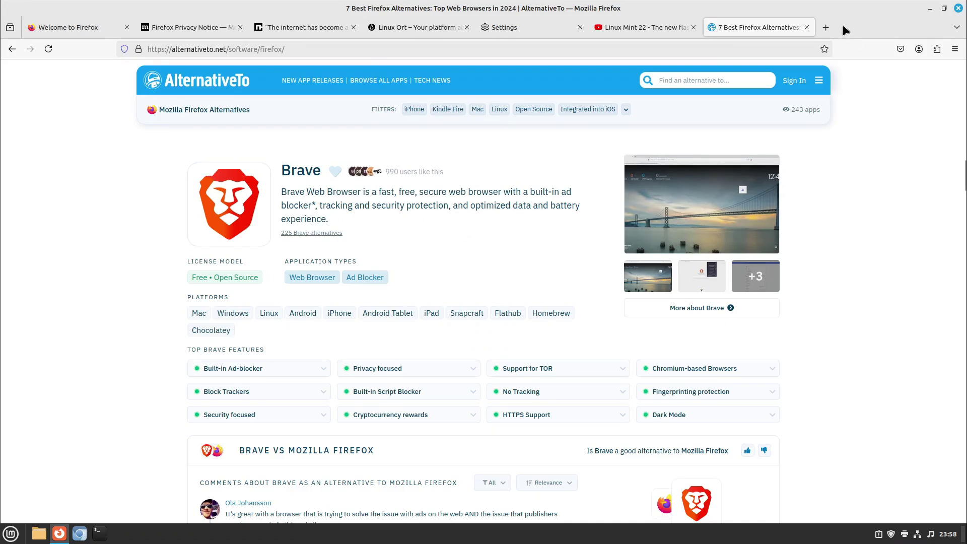
Scroll up the alternatives page back to Brave's ad-blocker and tracking protection entry
scroll(863, 143, "up", 15)
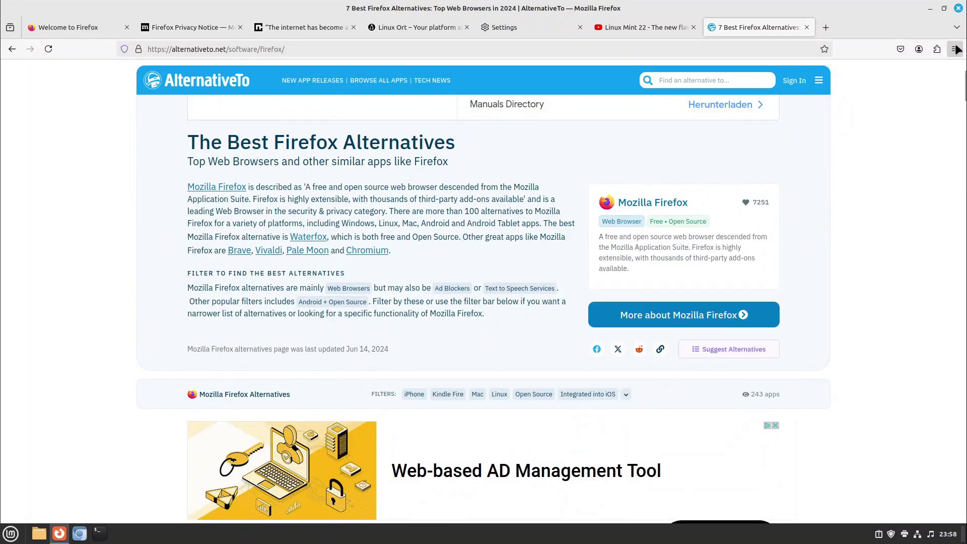
In Firefox's Search settings, change the default search engine from Google to DuckDuckGo
left_click(955, 49)
left_click(896, 310)
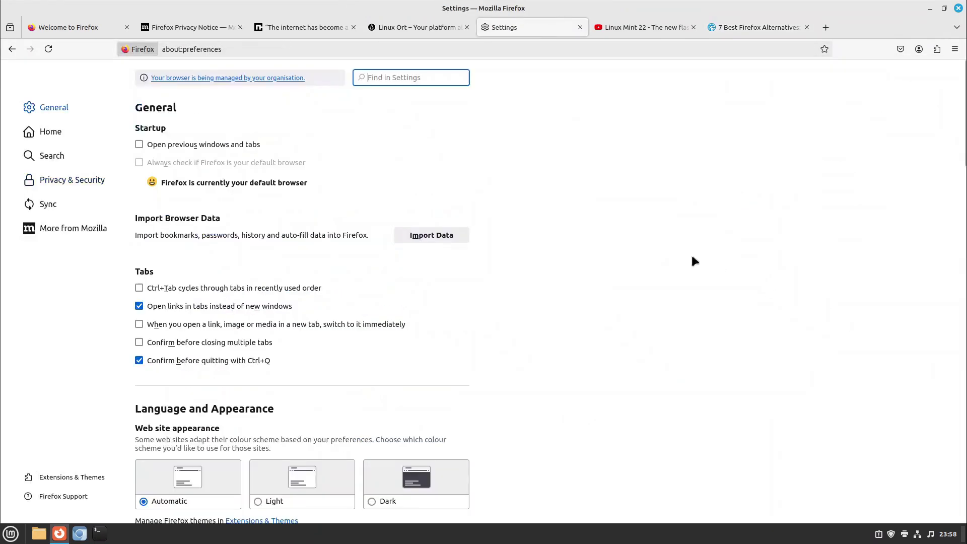
left_click(48, 166)
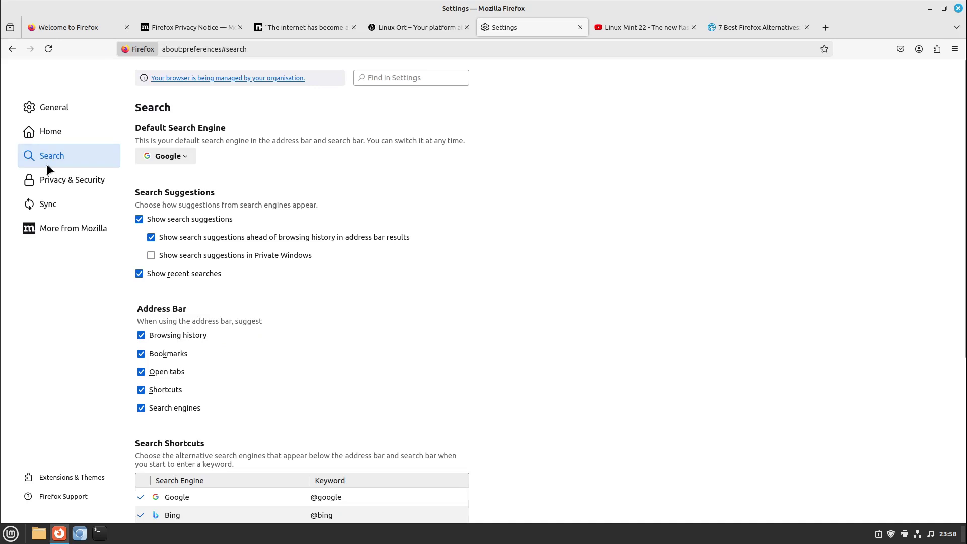
left_click(146, 151)
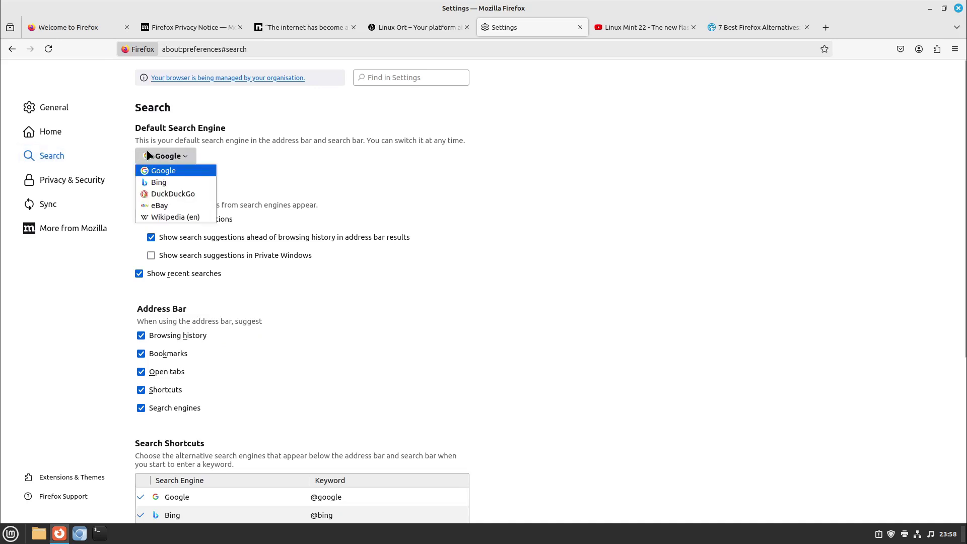
left_click(173, 194)
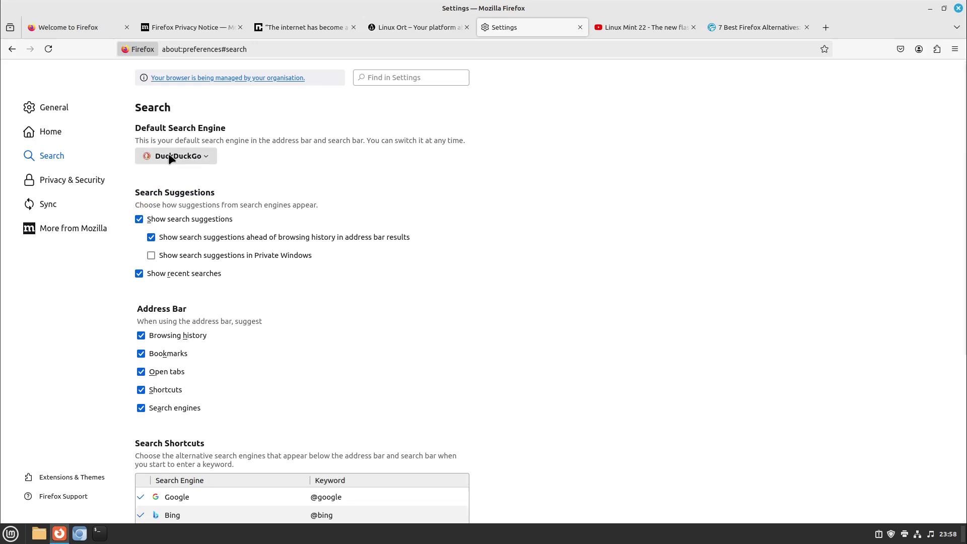
Switch Enhanced Tracking Protection to Strict on the Privacy & Security page
left_click(54, 184)
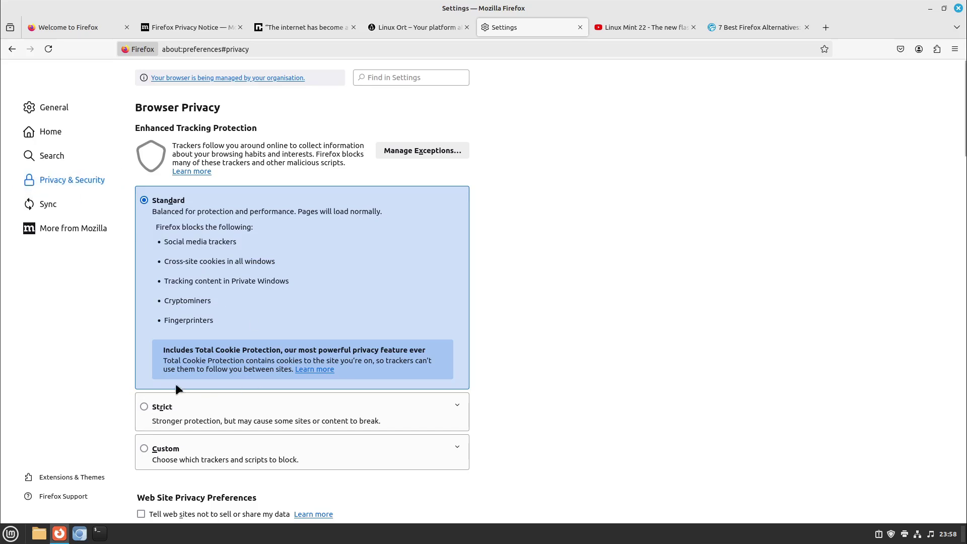
left_click(142, 403)
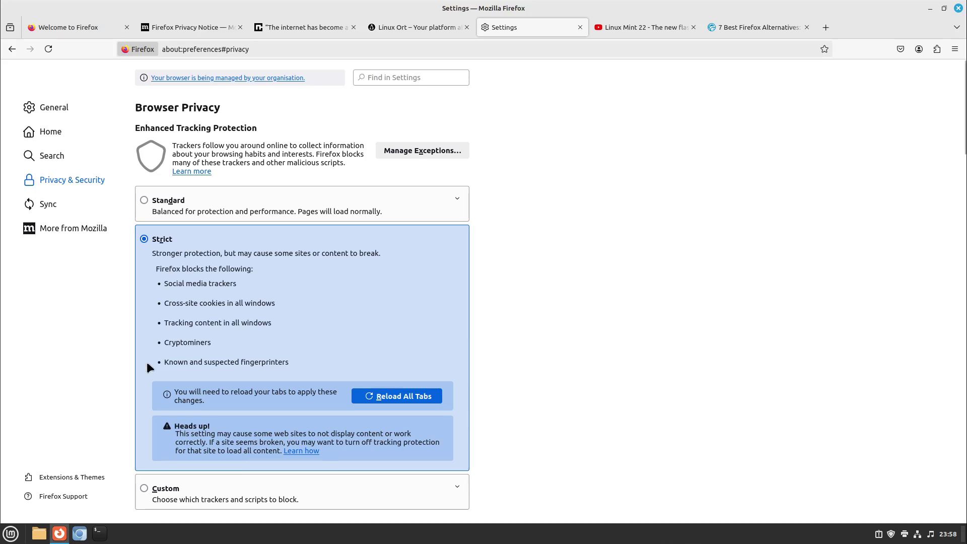
scroll(175, 324, "down", 2)
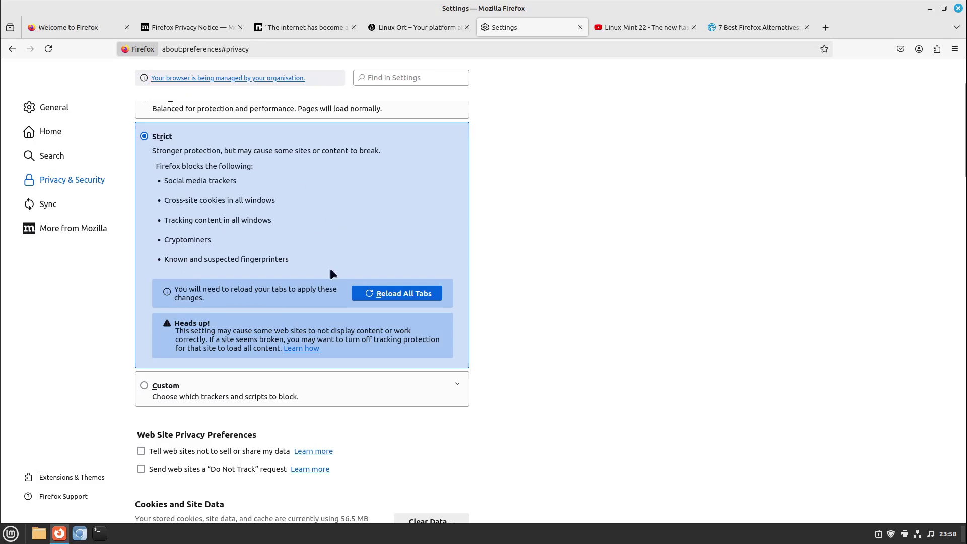
scroll(297, 271, "down", 10)
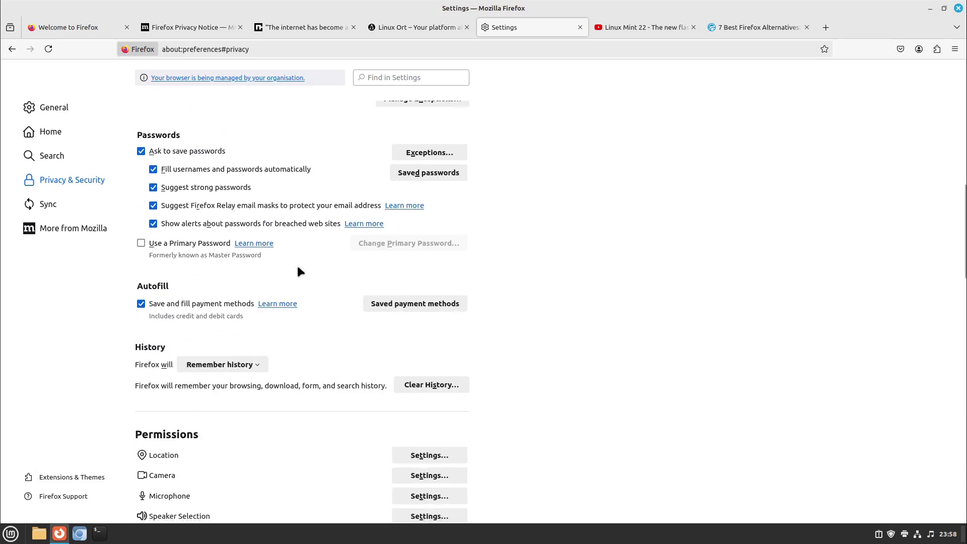
Check that every box under Firefox Data Collection and Use and Web Site Advertising Preferences is unticked
scroll(297, 265, "down", 7)
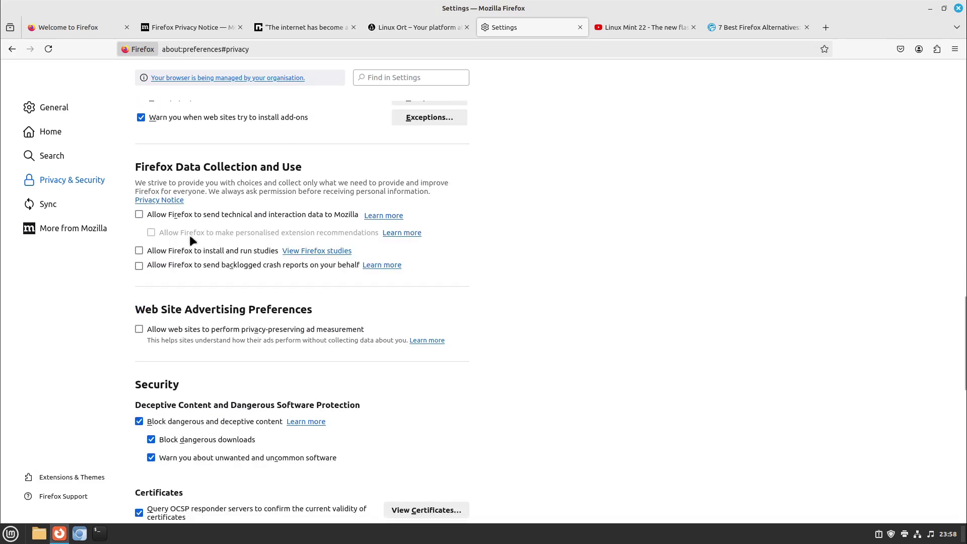
left_click_drag(134, 163, 322, 168)
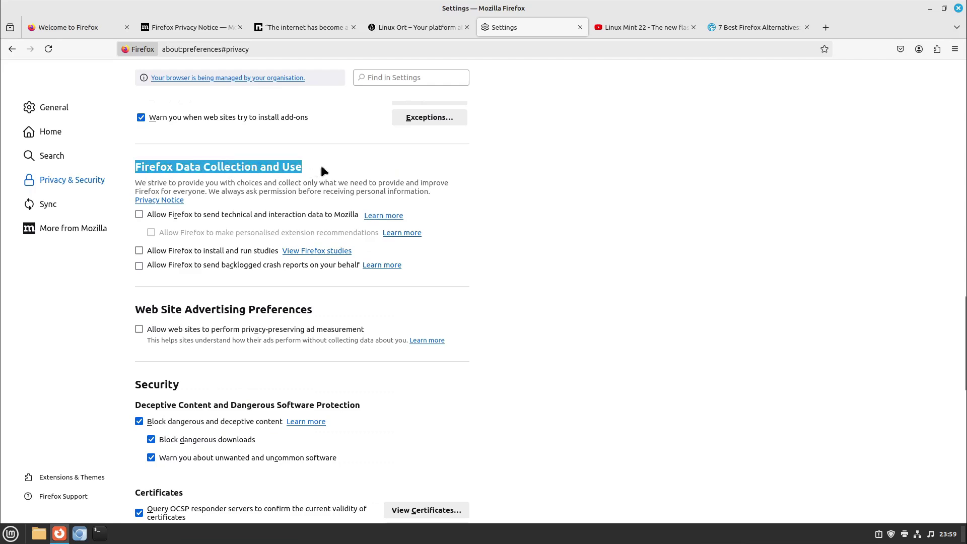
left_click(133, 305)
left_click_drag(308, 304, 320, 310)
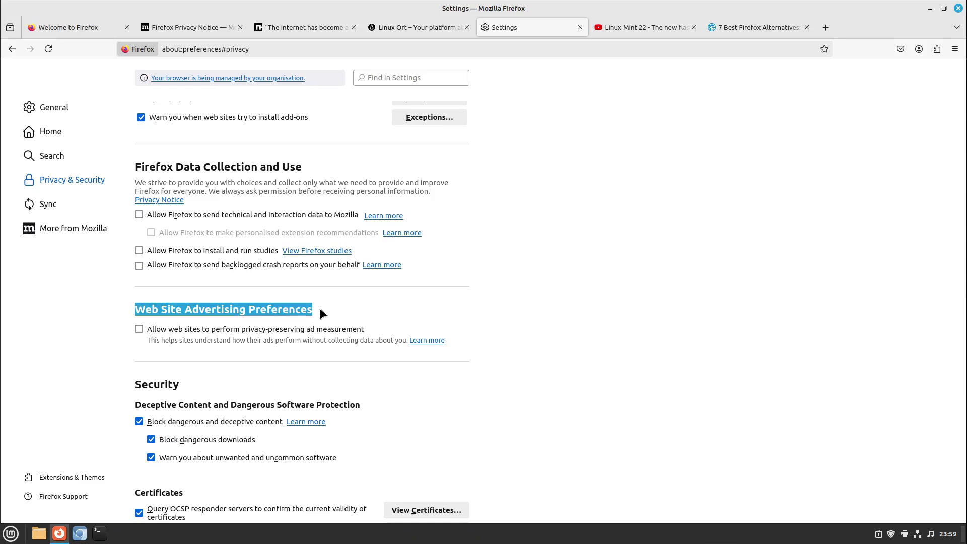
scroll(318, 306, "down", 2)
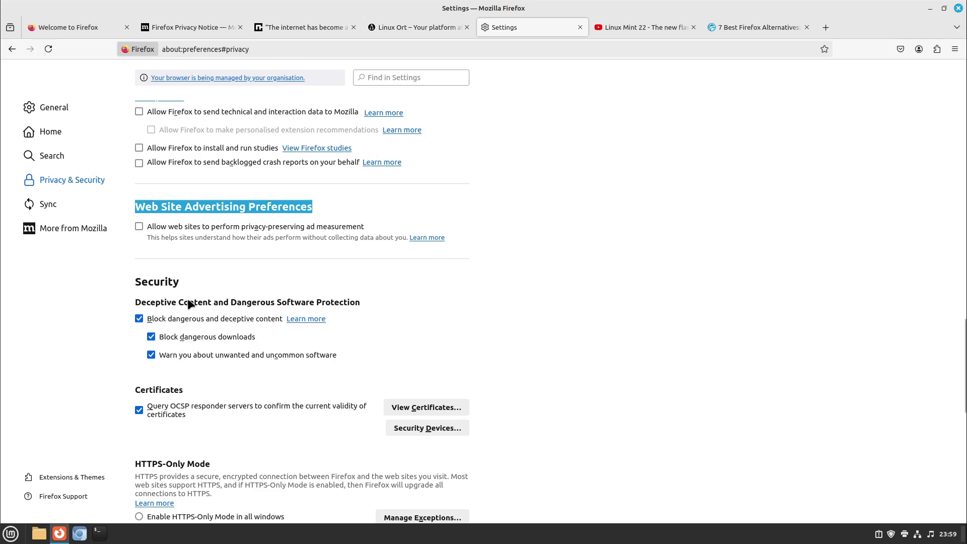
Scroll to HTTPS-Only Mode (not enabled) and DNS over HTTPS (Off, Default Protection) without changing them
scroll(185, 303, "down", 3)
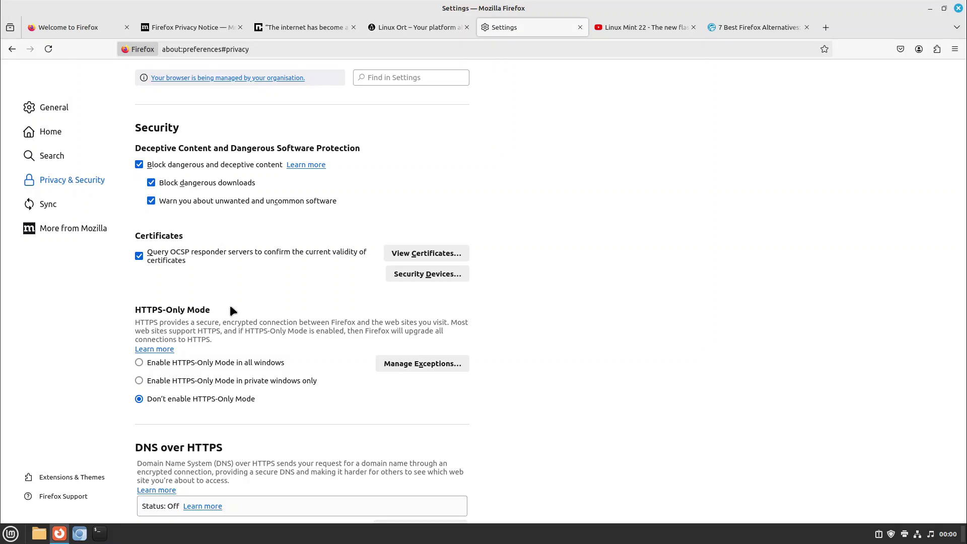
scroll(230, 307, "down", 5)
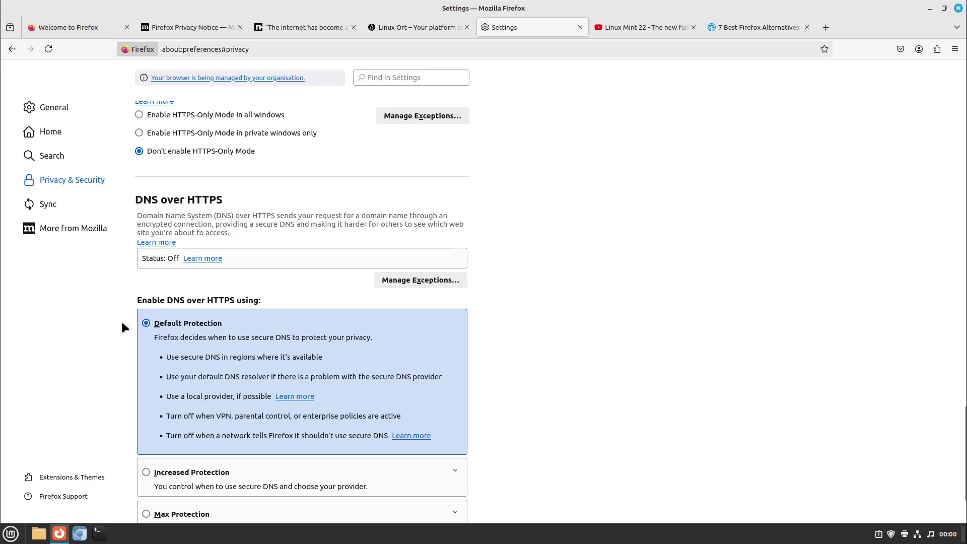
Scroll through the Default, Increased, Max Protection and Off DNS over HTTPS levels, leaving Default selected
scroll(122, 327, "down", 2)
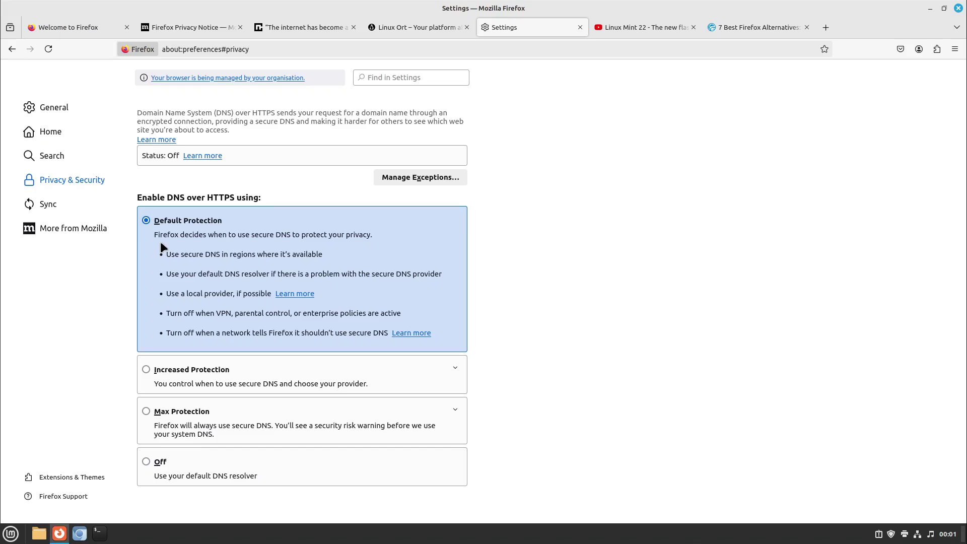
scroll(166, 244, "down", 1)
Open a new tab and turn off the Shortcuts toggle in its customization panel
left_click(824, 27)
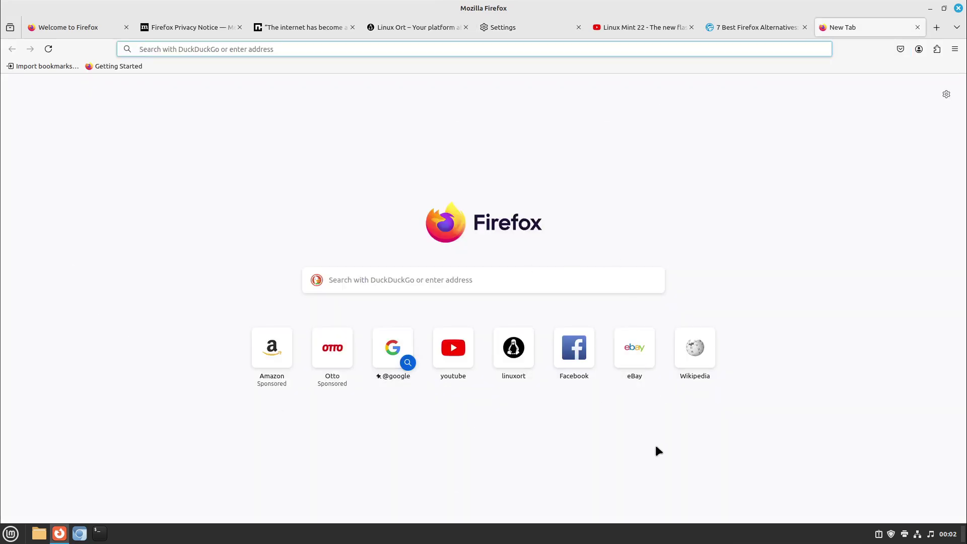
left_click(947, 95)
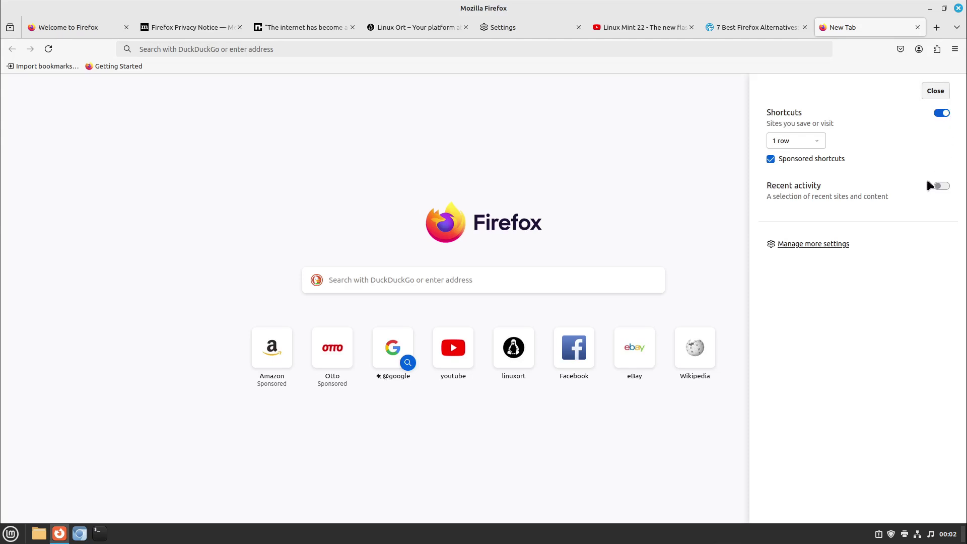
left_click(940, 113)
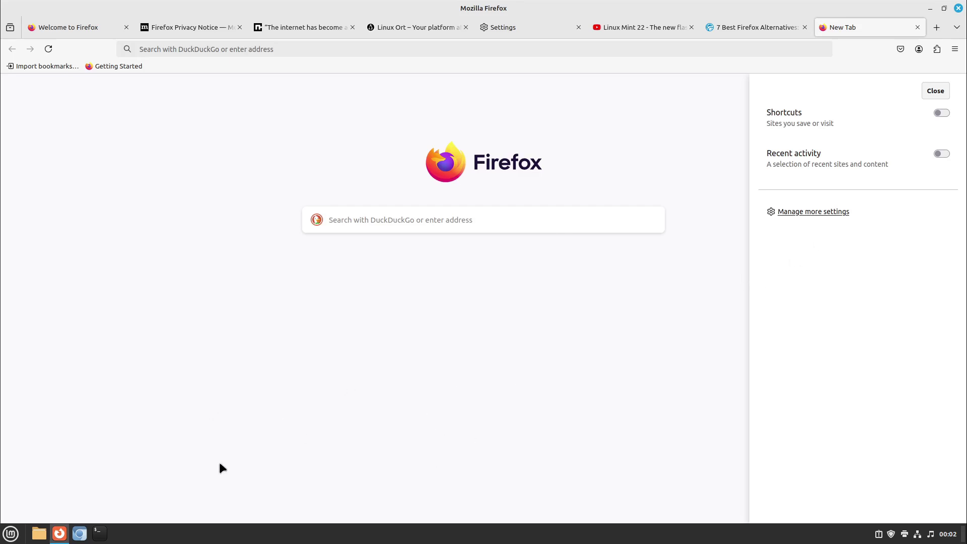
left_click(935, 90)
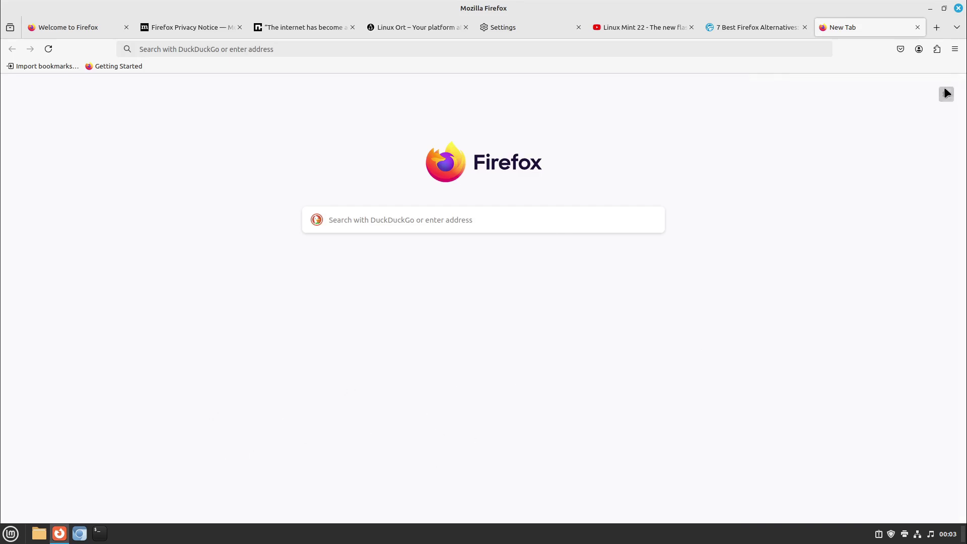
left_click(942, 91)
left_click(929, 93)
Close Firefox, launch Chromium and maximize it, then bring up its ⋮ main menu
left_click(958, 8)
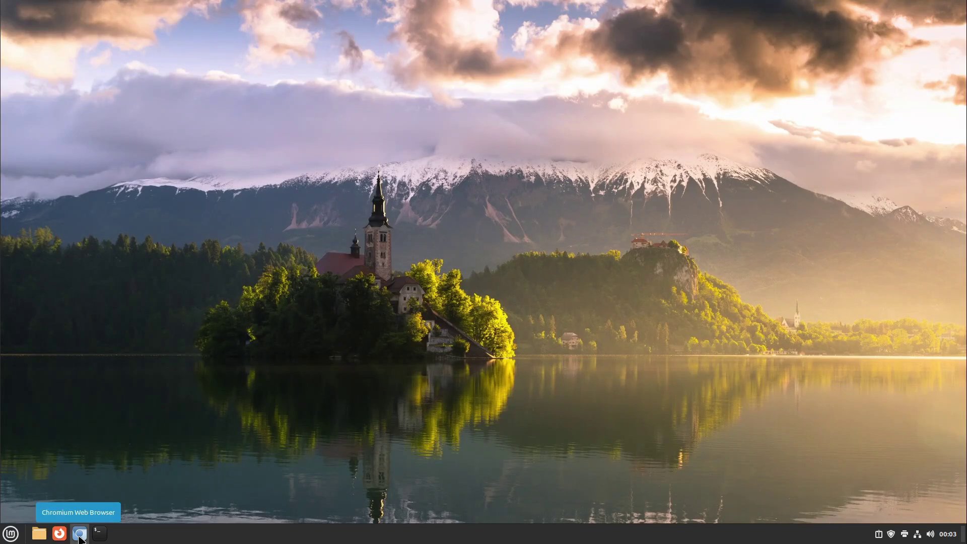
left_click(79, 534)
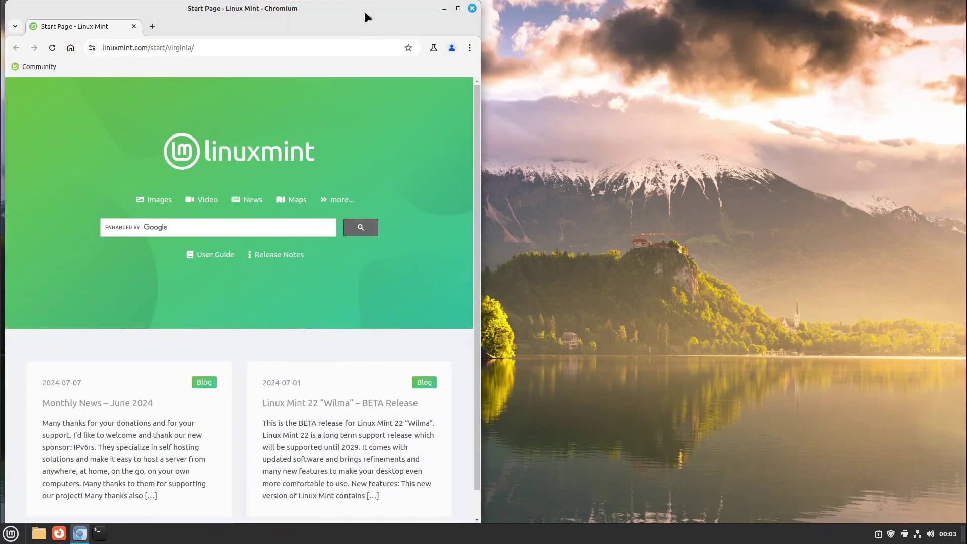
double_click(364, 11)
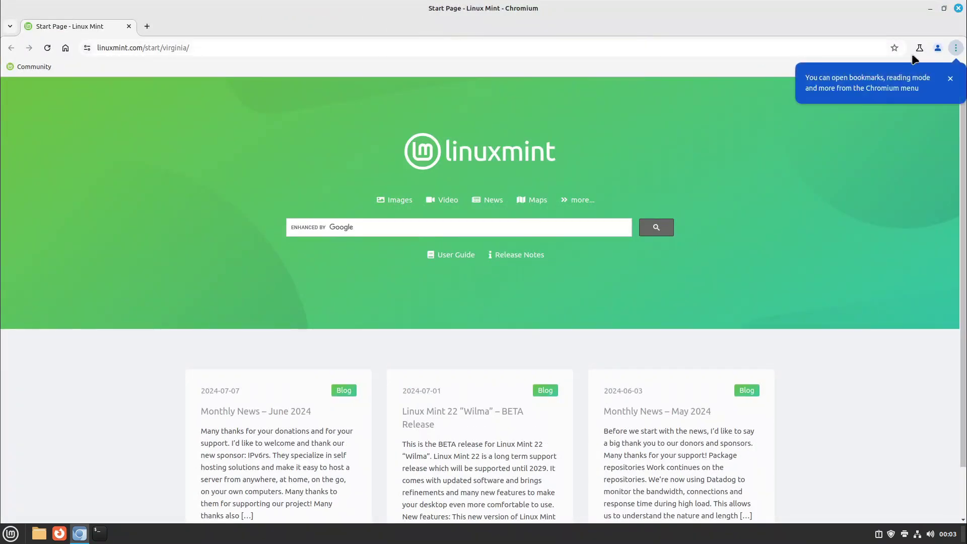
left_click(955, 48)
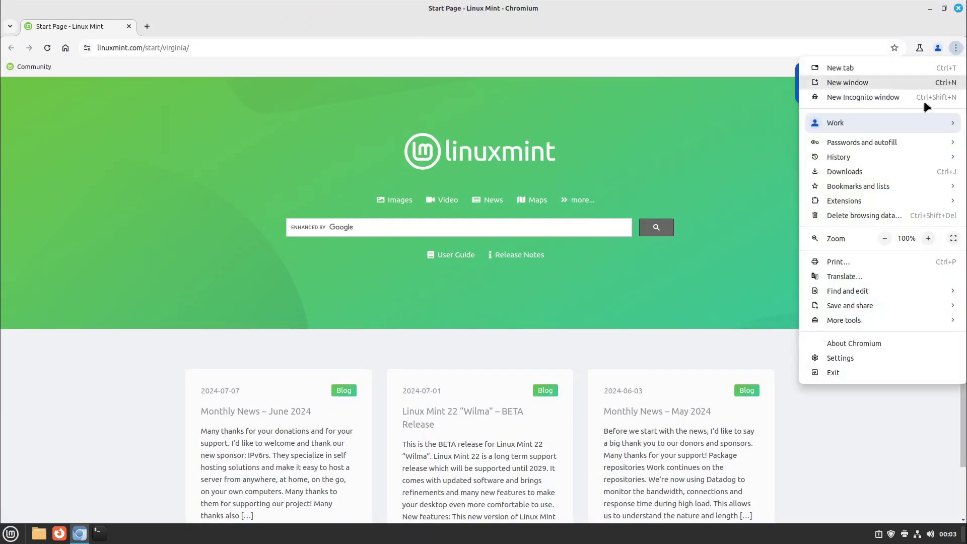
Go to Settings > You and Google > Sync and Google services, closing the stray New Tab
left_click(835, 357)
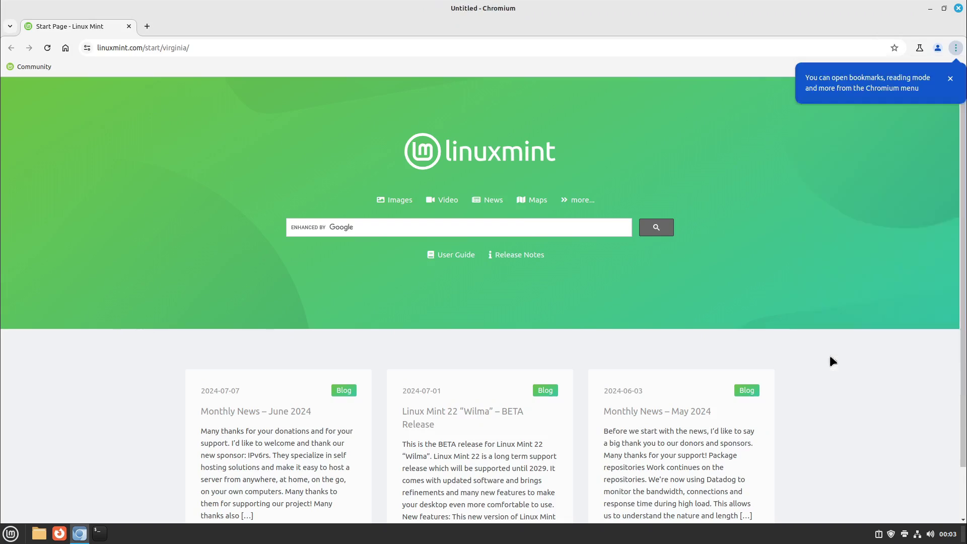
left_click(65, 122)
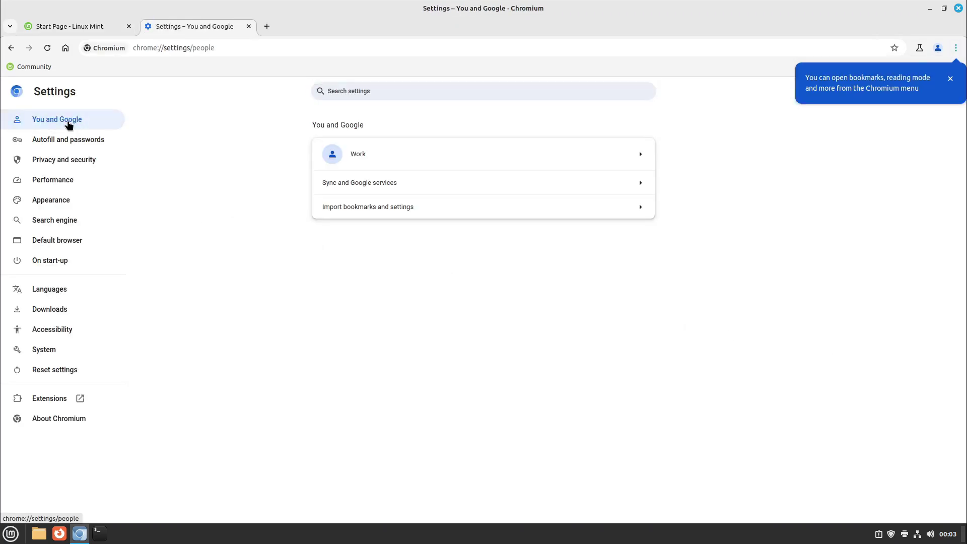
left_click(388, 186)
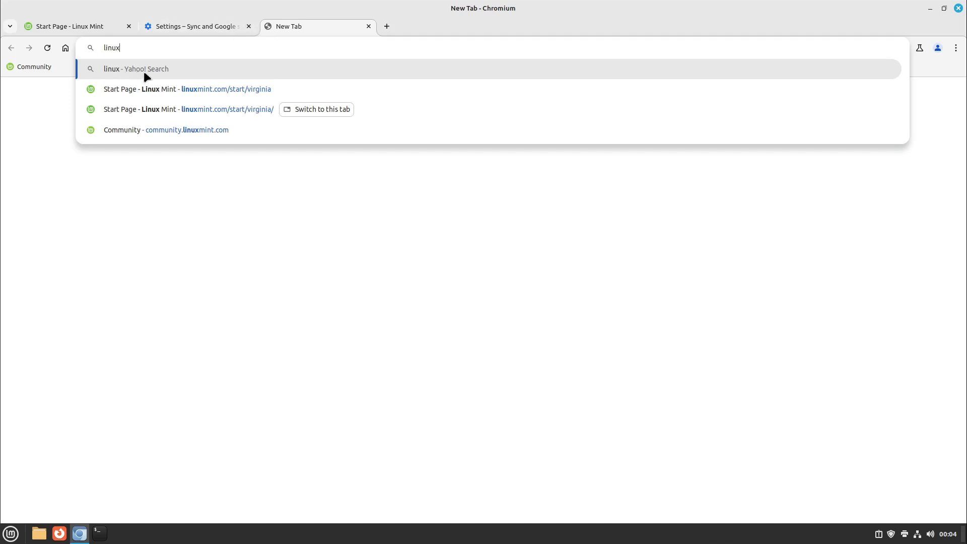
middle_click(307, 28)
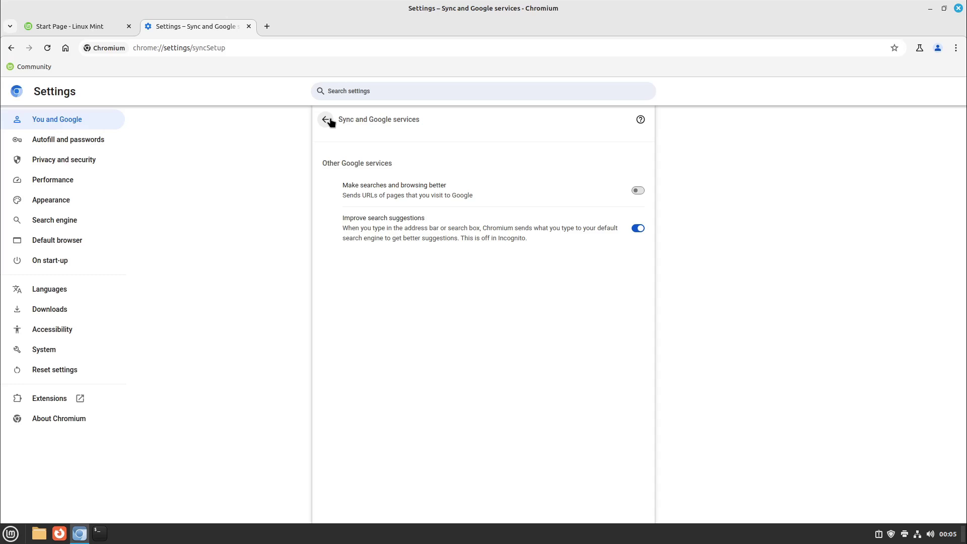
Run the privacy guide keeping Make searches and browsing better off, then return to Privacy and security
left_click(78, 160)
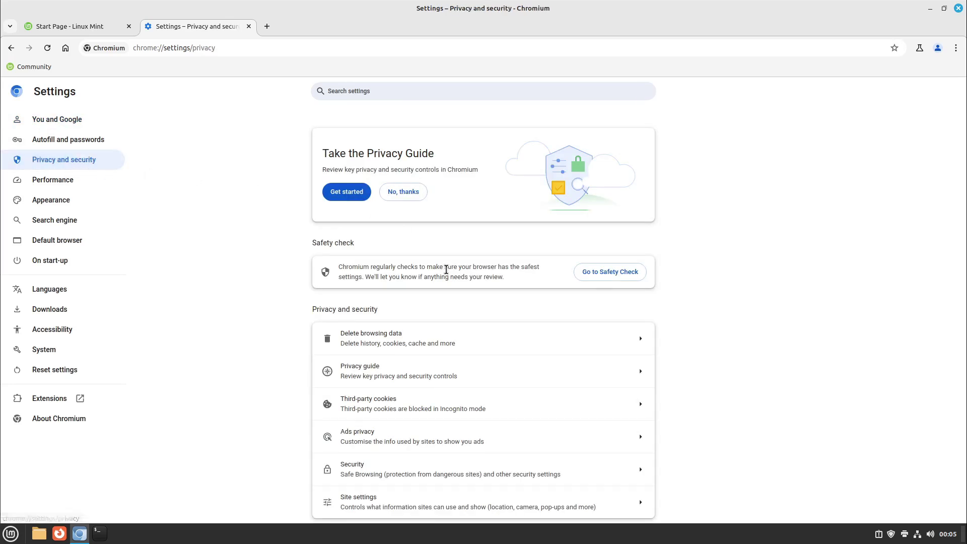
left_click(403, 376)
left_click(624, 309)
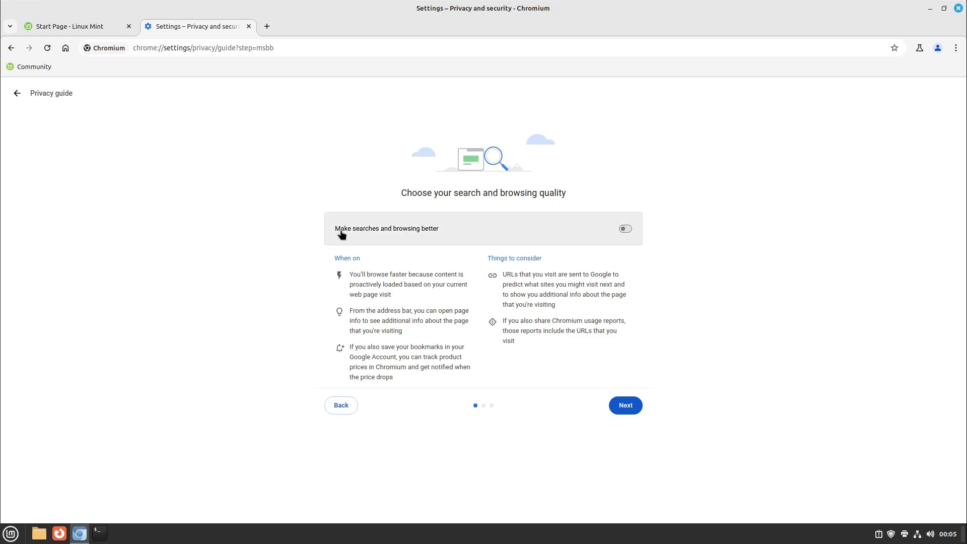
left_click(627, 228)
left_click(627, 229)
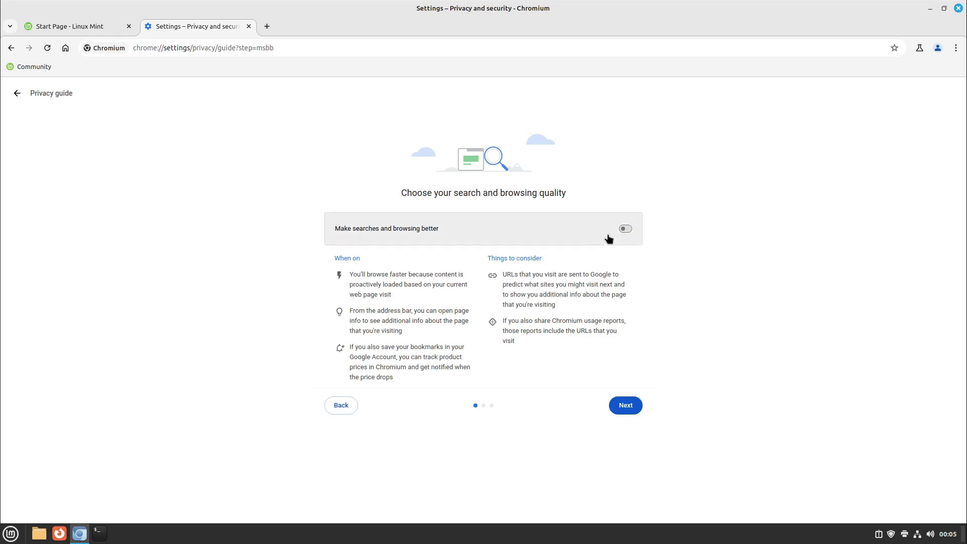
left_click(625, 409)
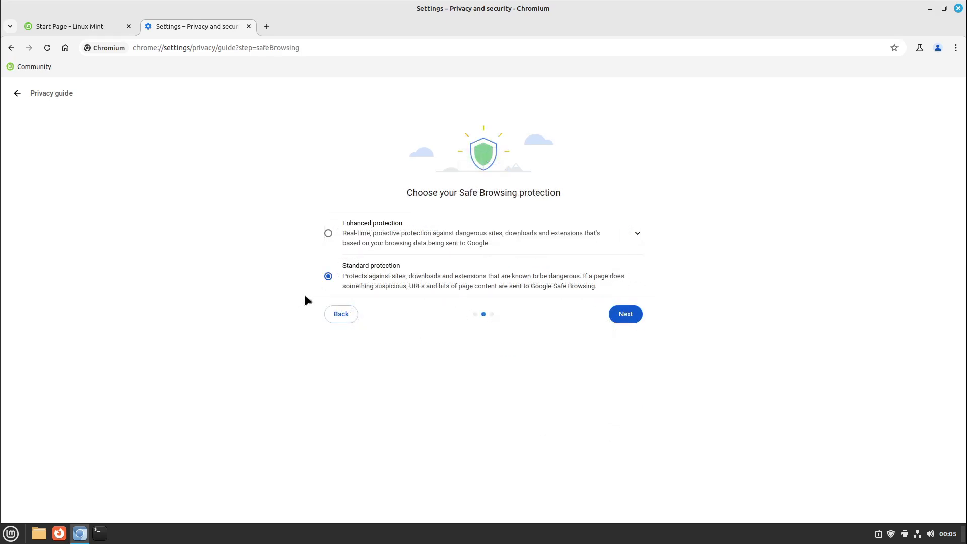
left_click(340, 313)
left_click(17, 93)
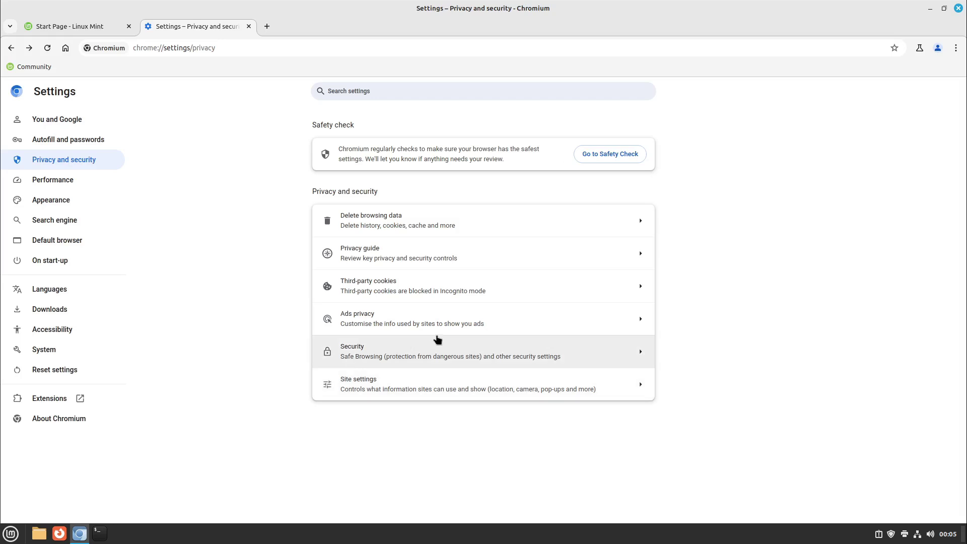
left_click(363, 322)
left_click(391, 259)
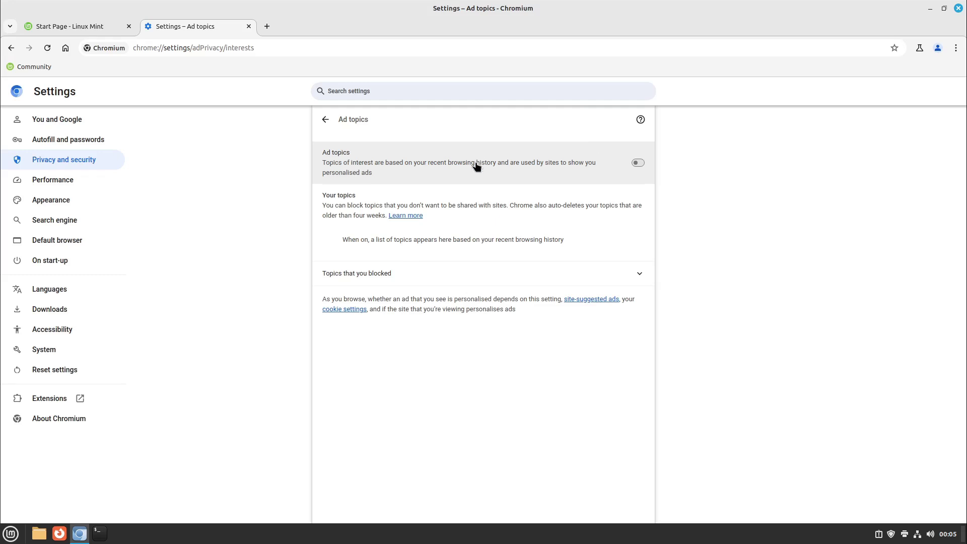
left_click(325, 120)
left_click(423, 285)
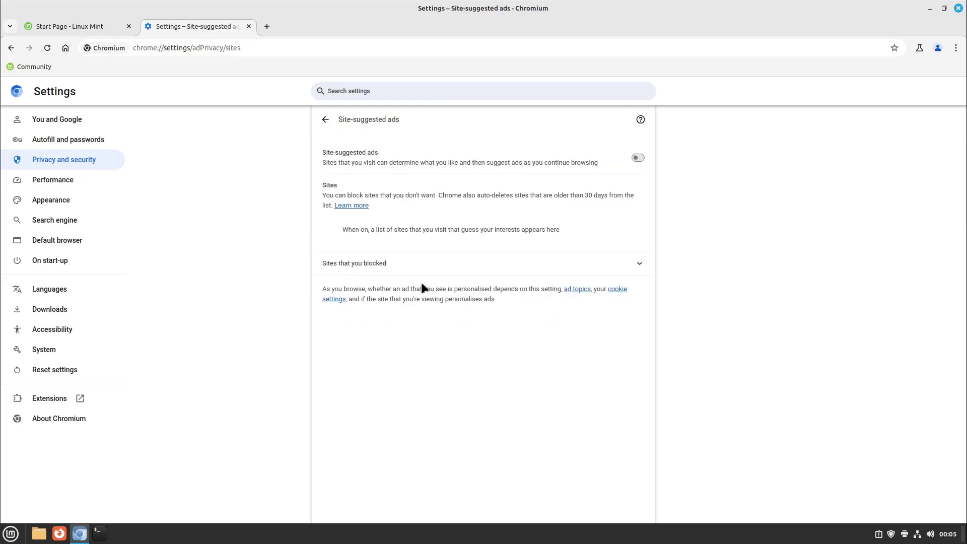
left_click(325, 119)
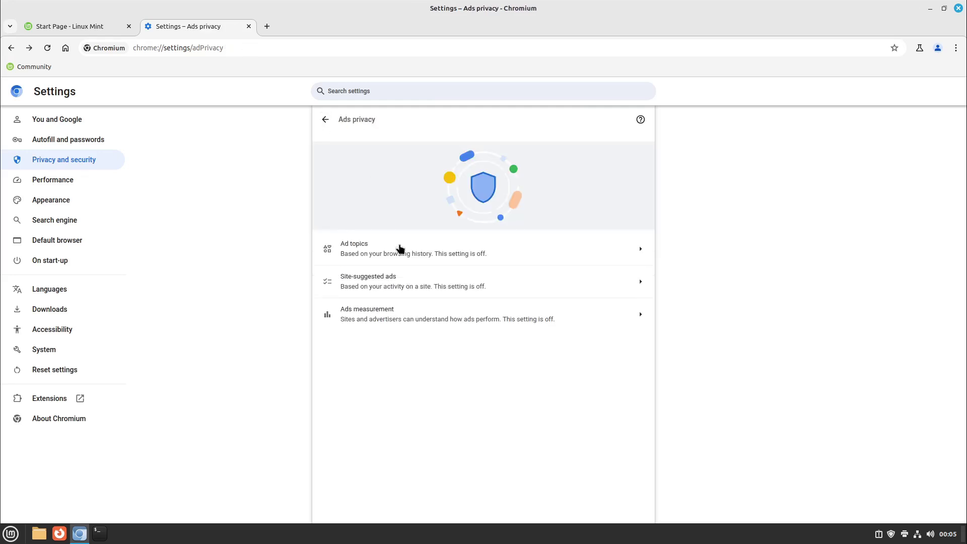
left_click(417, 319)
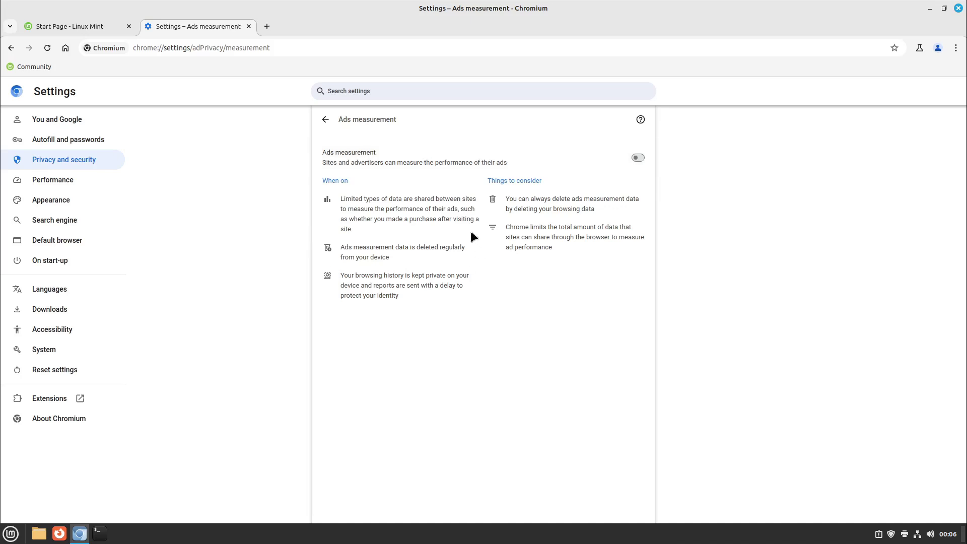
left_click(326, 120)
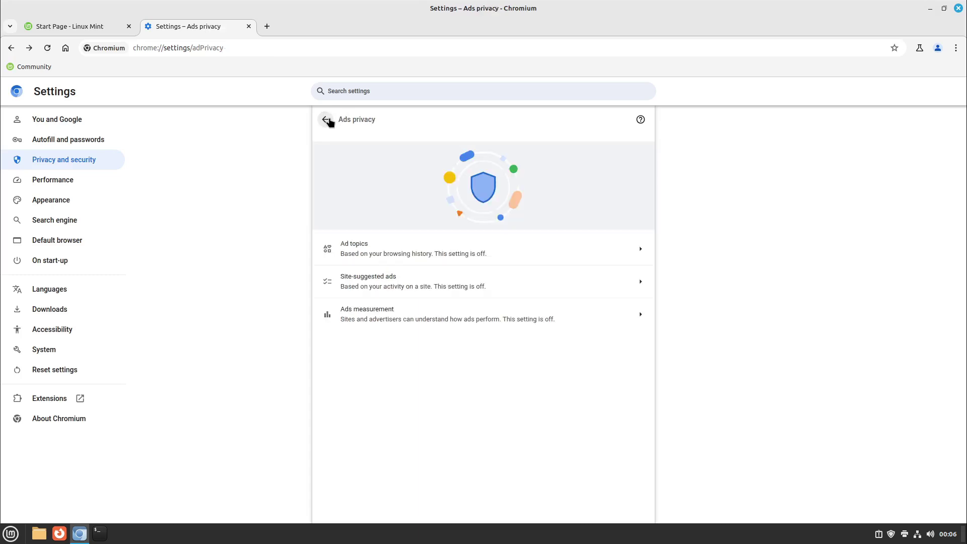
left_click(327, 121)
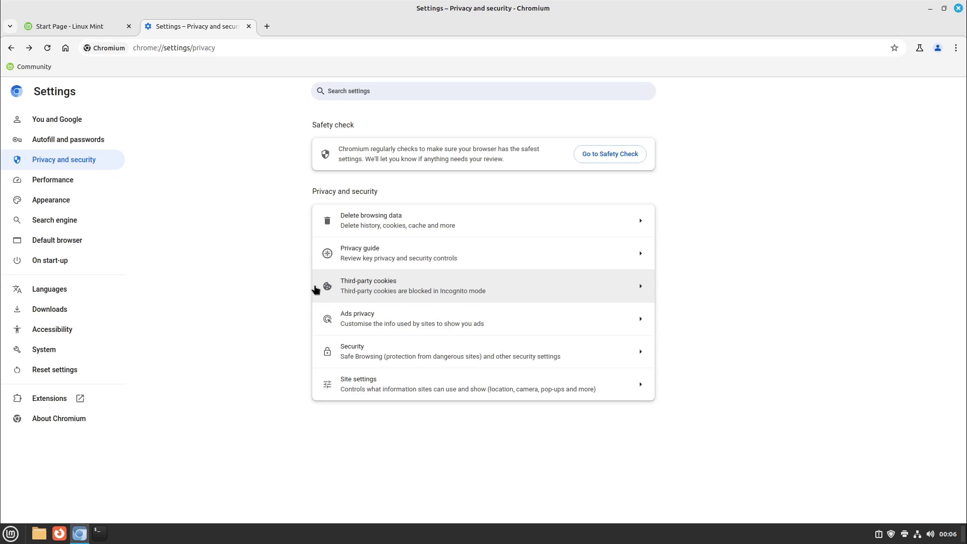
Change Chromium's address-bar search engine from Yahoo! to DuckDuckGo
left_click(79, 220)
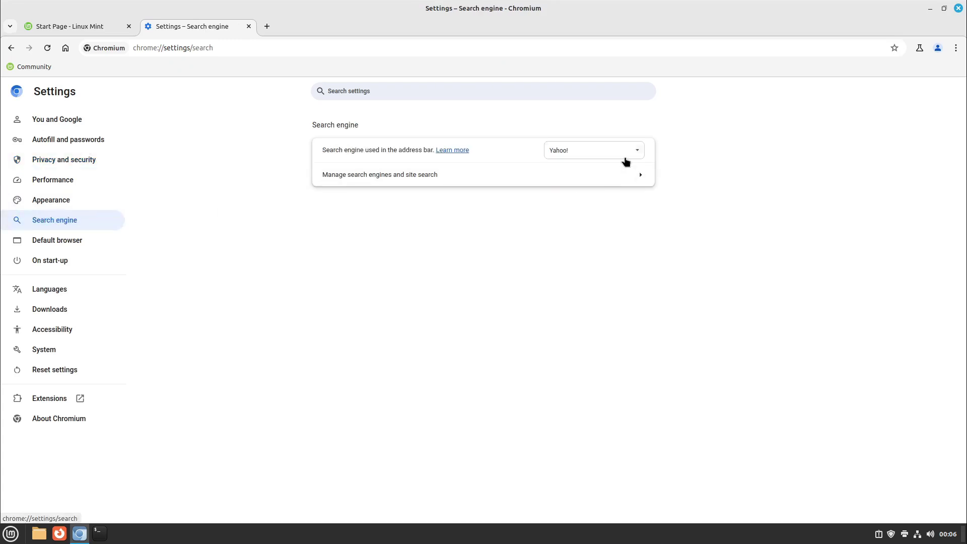
left_click(627, 151)
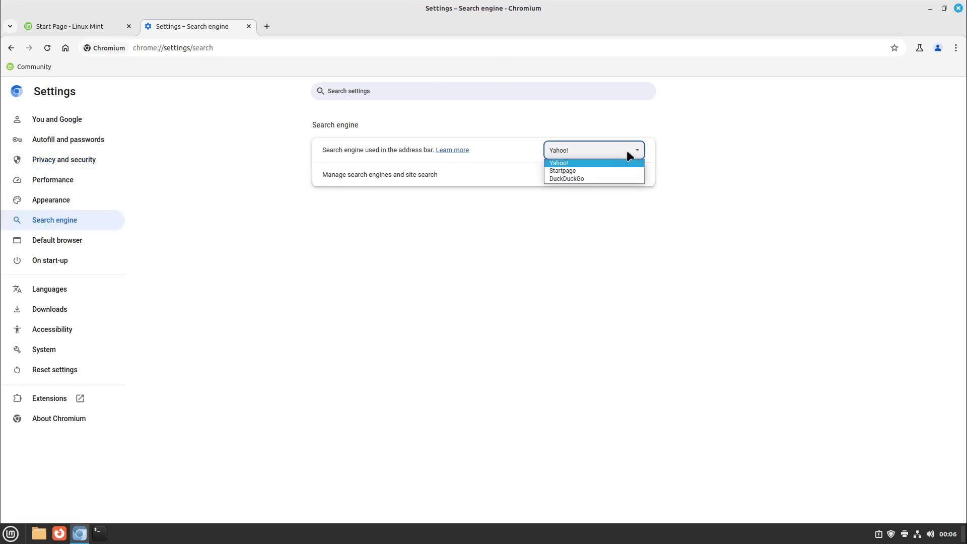
left_click(577, 178)
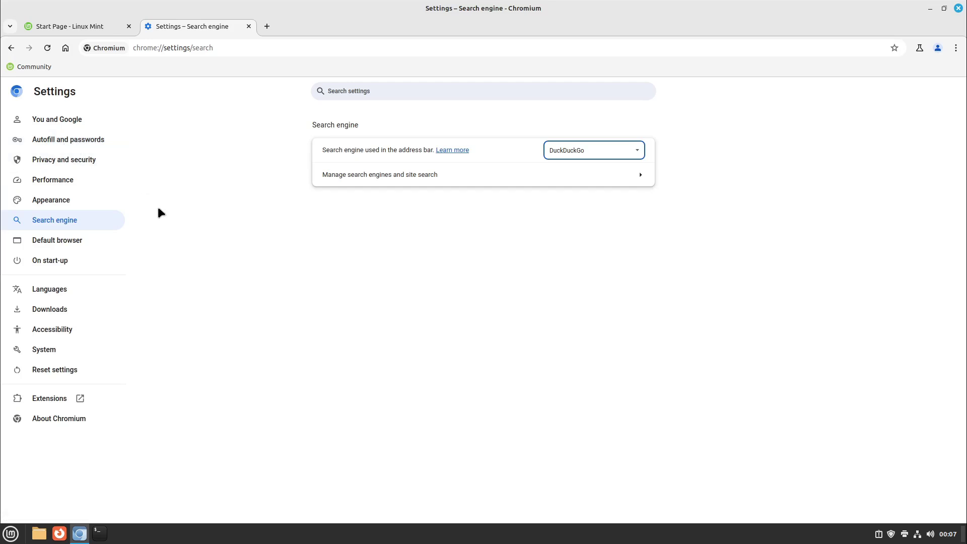
Close the Chromium window and scroll through the Kuketz privacy blog article
left_click(958, 8)
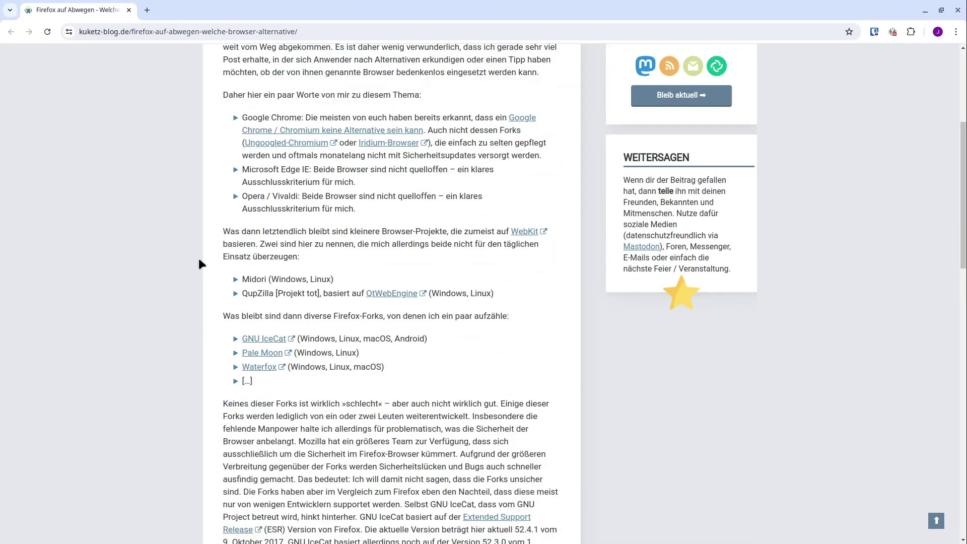
scroll(246, 252, "down", 8)
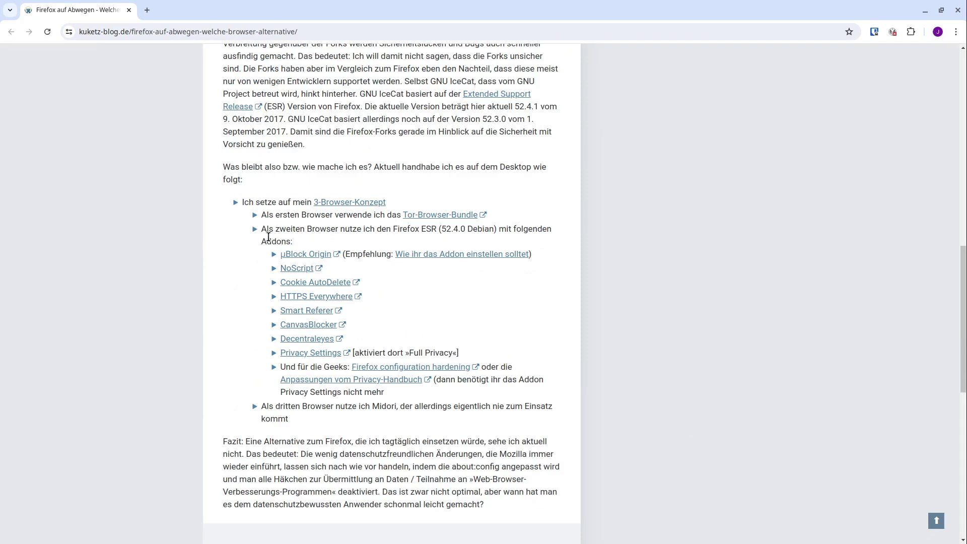
scroll(266, 251, "up", 4, "ctrl")
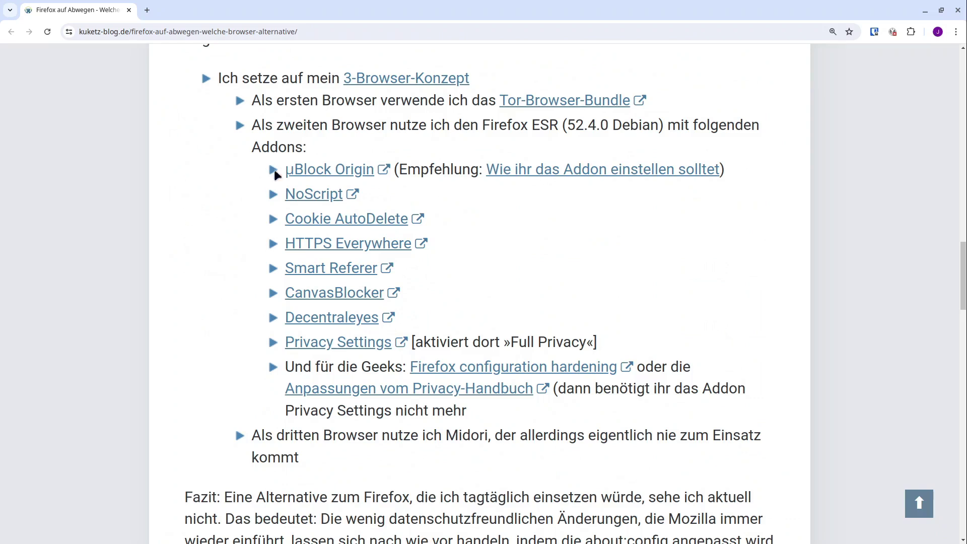
Highlight the recommended privacy add-on list, then minimise the blog to reveal the desktop
left_click_drag(274, 172, 723, 410)
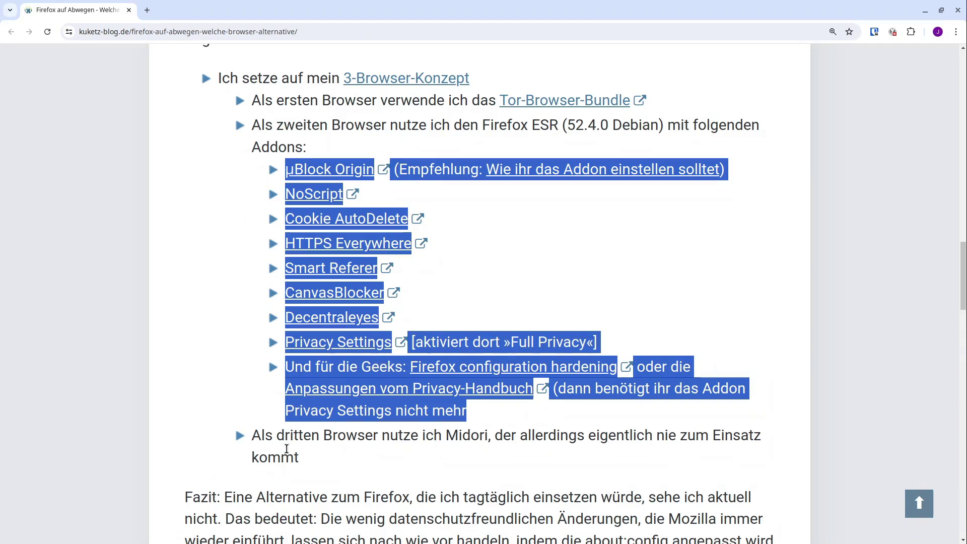
left_click(268, 437)
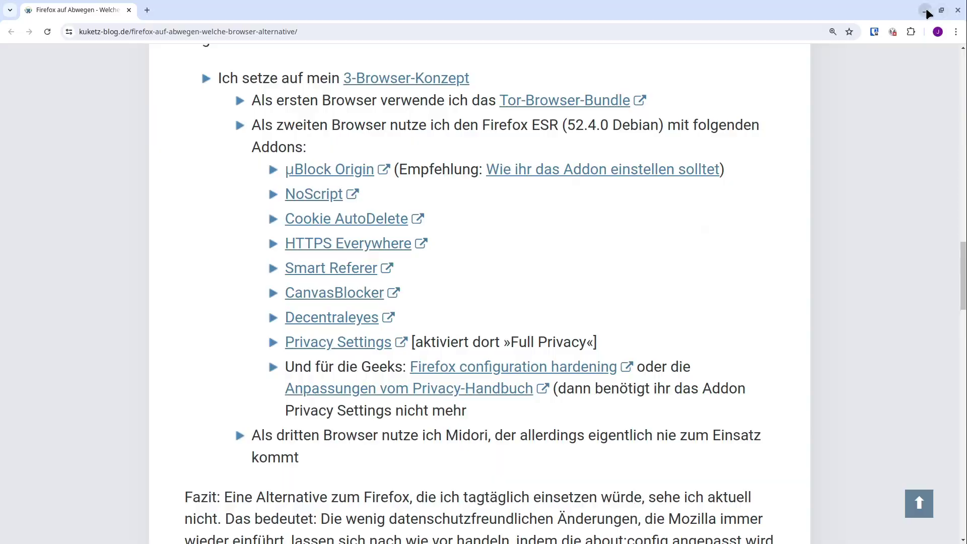
left_click(925, 10)
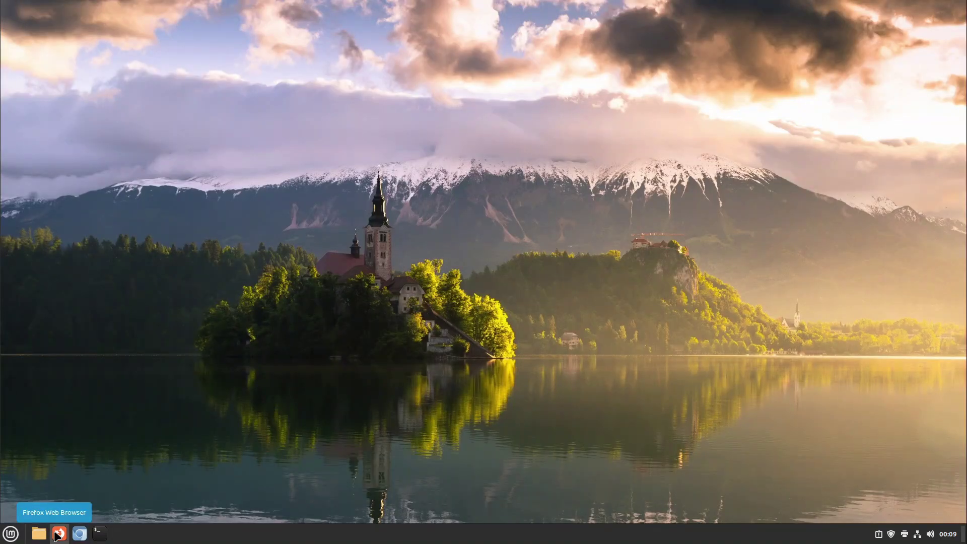